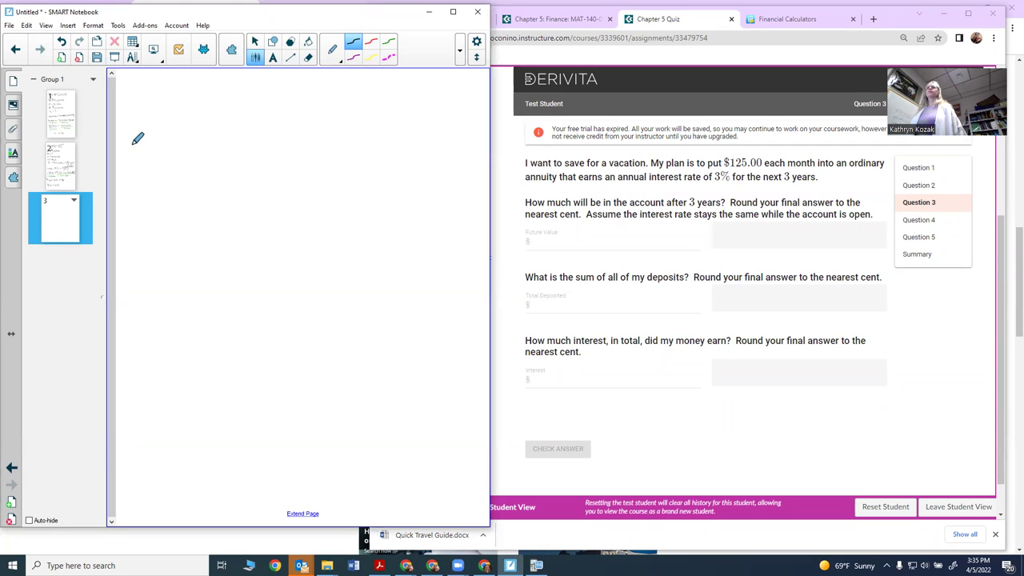
Step: Handwrite F = Pmt((1 + r/n)^(nt) − 1)/(r/n) across the top of the blank page
mouse_move(134, 115)
left_mouse_down()
mouse_move(131, 146)
mouse_move(164, 111)
mouse_move(155, 125)
mouse_move(170, 127)
left_mouse_up()
mouse_move(158, 136)
left_mouse_down()
mouse_move(199, 117)
mouse_move(233, 142)
mouse_move(244, 120)
mouse_move(258, 151)
left_mouse_up()
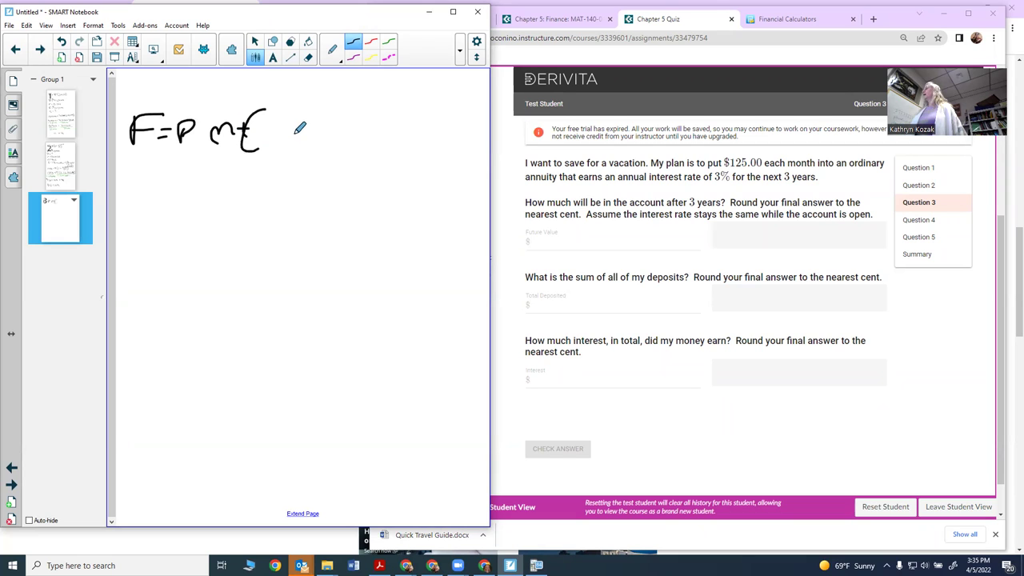
mouse_move(275, 107)
left_mouse_down()
mouse_move(274, 119)
mouse_move(305, 110)
left_mouse_up()
mouse_move(298, 104)
left_mouse_down()
mouse_move(297, 117)
mouse_move(331, 93)
mouse_move(348, 120)
left_mouse_up()
left_click_drag(278, 98, 259, 124)
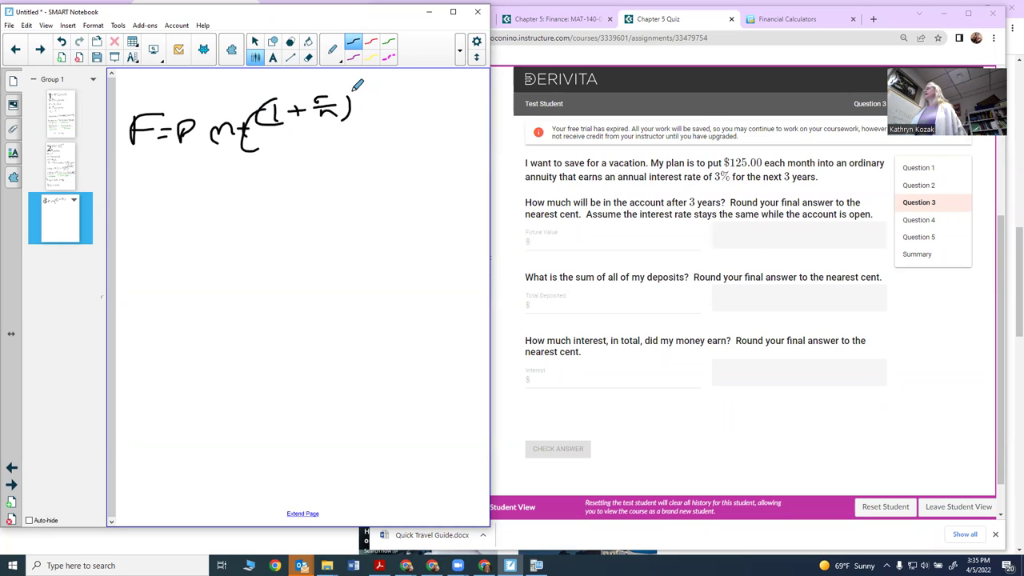
left_click_drag(348, 89, 375, 95)
left_click_drag(370, 100, 405, 108)
left_click_drag(264, 138, 434, 126)
mouse_move(328, 150)
left_mouse_down()
mouse_move(334, 144)
mouse_move(344, 168)
left_mouse_up()
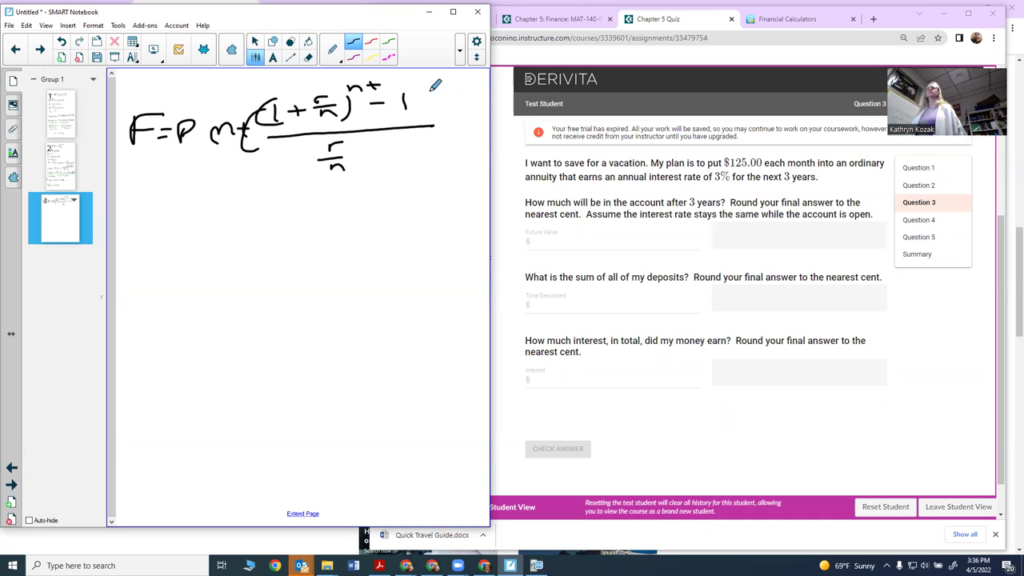
left_click_drag(431, 88, 416, 165)
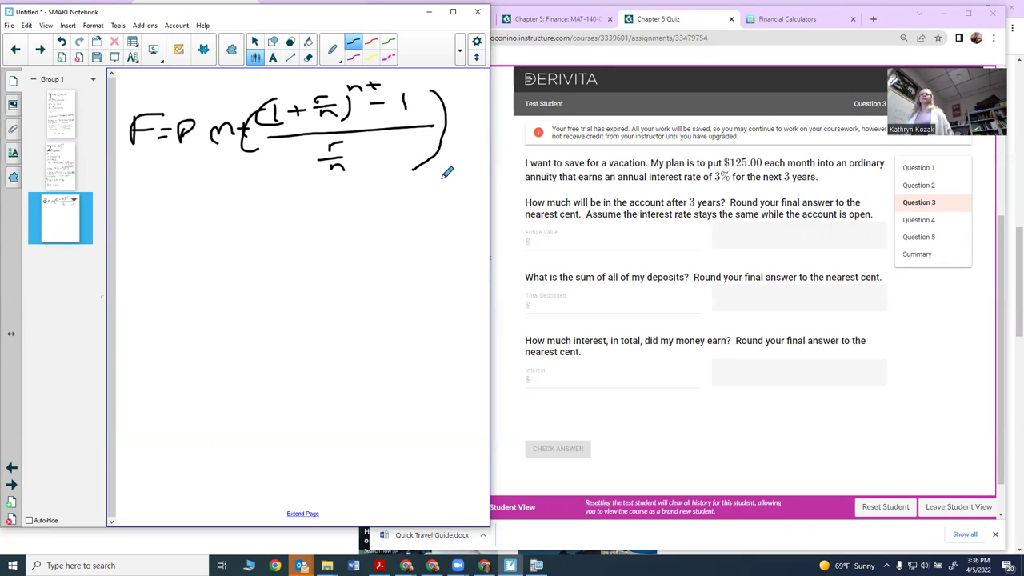
Step: Write the labels F =, Pmt =, r =, n = and t = on separate lines under the formula
mouse_move(137, 201)
left_mouse_down()
mouse_move(142, 224)
mouse_move(162, 200)
mouse_move(157, 213)
mouse_move(185, 216)
left_mouse_up()
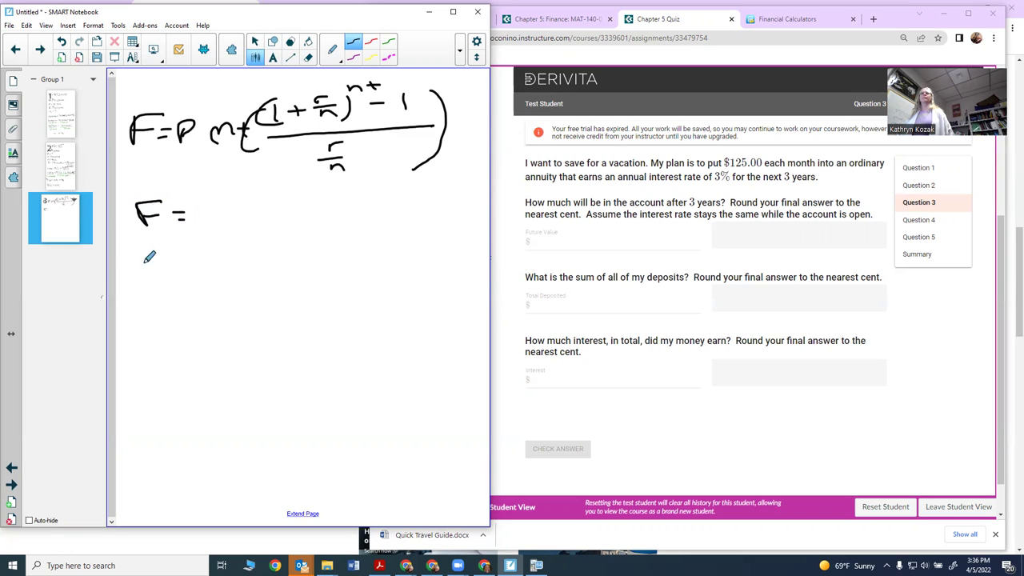
mouse_move(132, 248)
left_mouse_down()
mouse_move(132, 269)
mouse_move(166, 255)
mouse_move(181, 266)
left_mouse_up()
left_click(150, 256)
mouse_move(177, 240)
left_mouse_down()
mouse_move(176, 266)
mouse_move(185, 253)
left_mouse_up()
left_click_drag(201, 252, 213, 260)
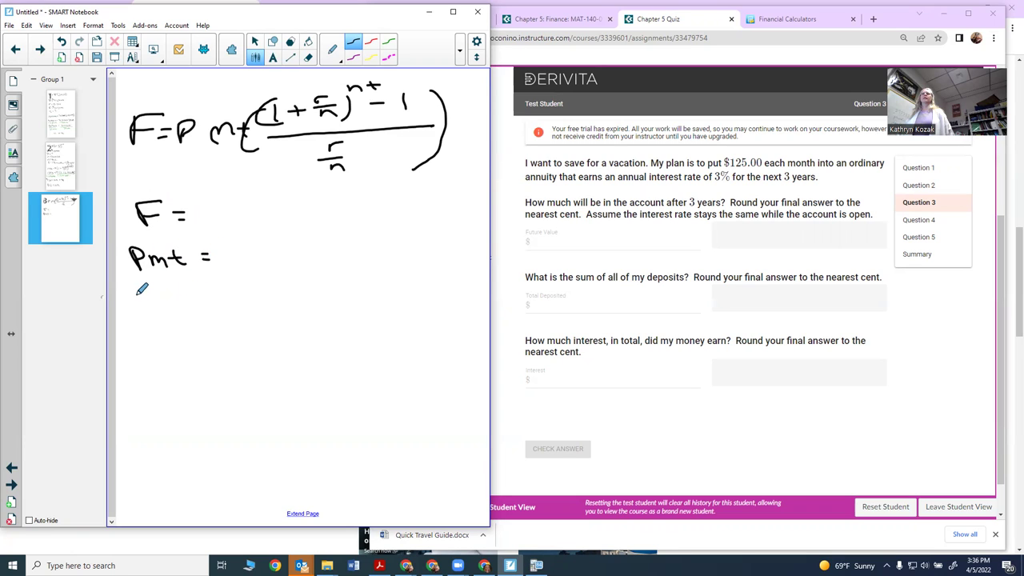
mouse_move(137, 288)
left_mouse_down()
mouse_move(139, 300)
mouse_move(150, 288)
mouse_move(176, 290)
left_mouse_up()
mouse_move(164, 297)
left_mouse_down()
mouse_move(175, 297)
mouse_move(138, 322)
mouse_move(147, 330)
mouse_move(182, 318)
left_mouse_up()
mouse_move(168, 326)
left_mouse_down()
mouse_move(183, 325)
mouse_move(152, 364)
mouse_move(152, 353)
left_mouse_up()
left_click_drag(169, 349, 184, 357)
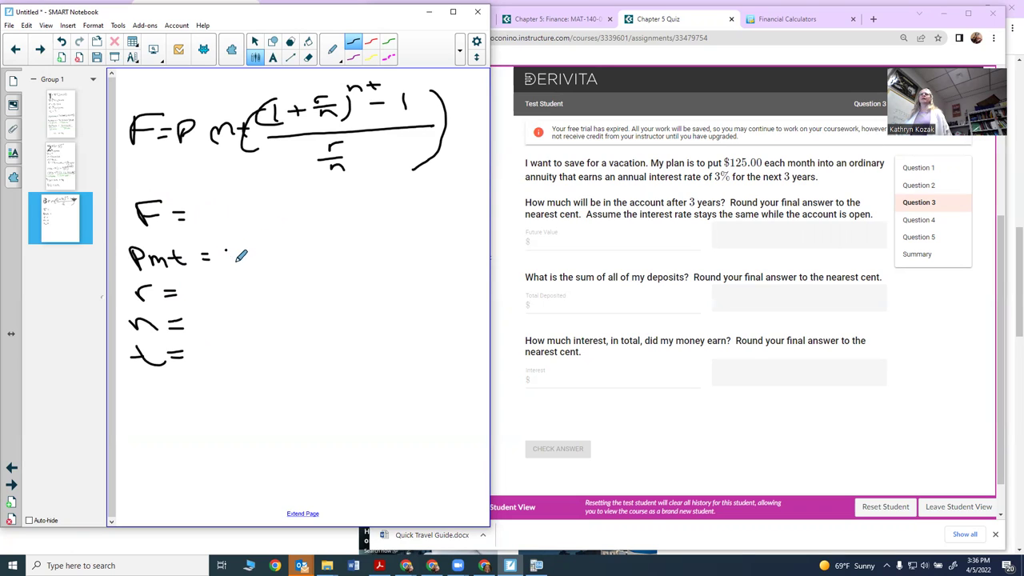
Step: Fill in Pmt = 125, r = 0.03, t = 3, n = 12, and a question mark after F =
left_click_drag(226, 249, 233, 265)
left_click_drag(240, 253, 257, 265)
left_click_drag(283, 251, 270, 266)
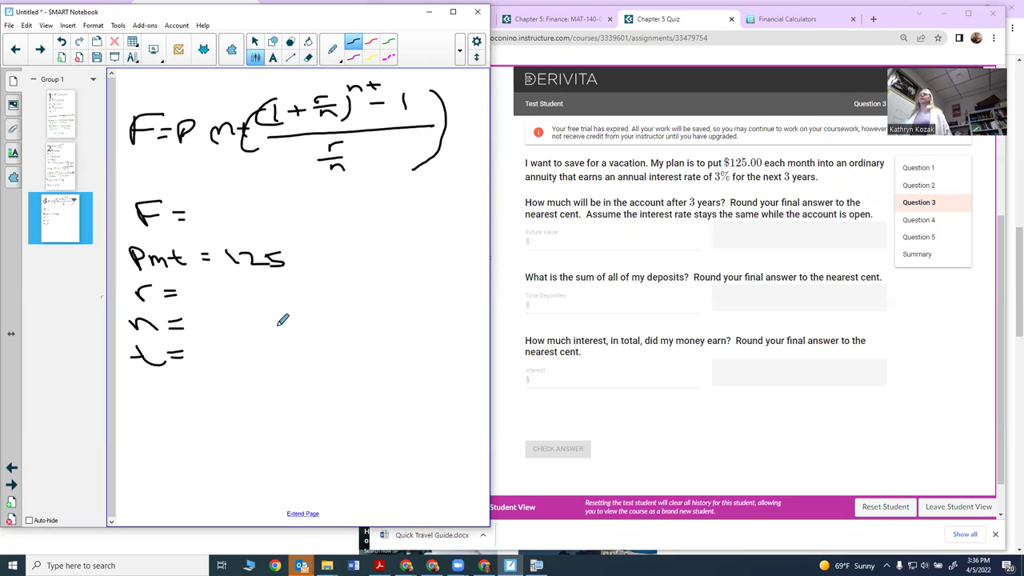
mouse_move(214, 280)
left_mouse_down()
mouse_move(205, 298)
mouse_move(216, 283)
mouse_move(251, 284)
mouse_move(270, 293)
mouse_move(264, 299)
left_mouse_up()
left_click(236, 297)
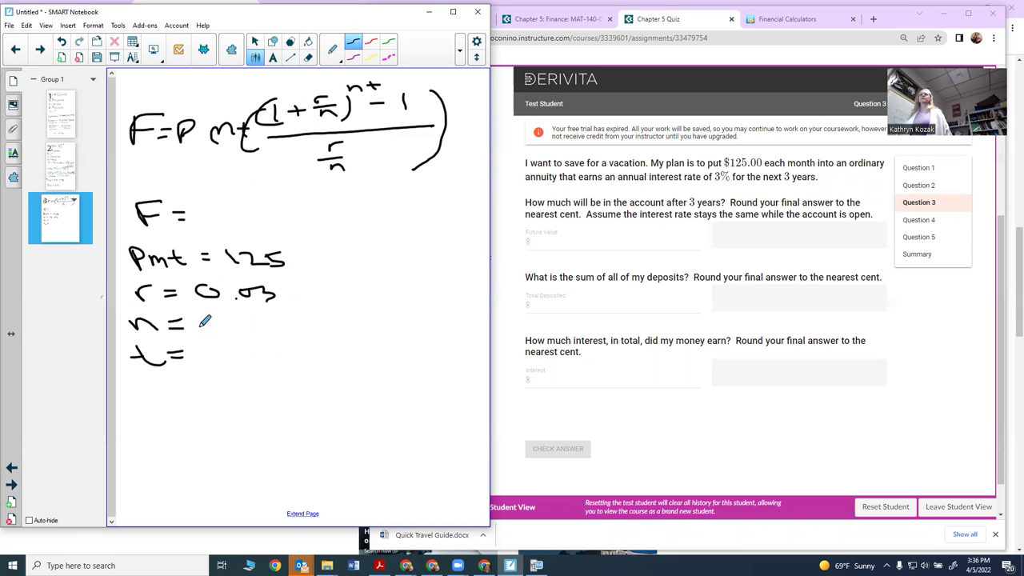
mouse_move(202, 349)
left_mouse_down()
mouse_move(236, 354)
mouse_move(233, 363)
left_mouse_up()
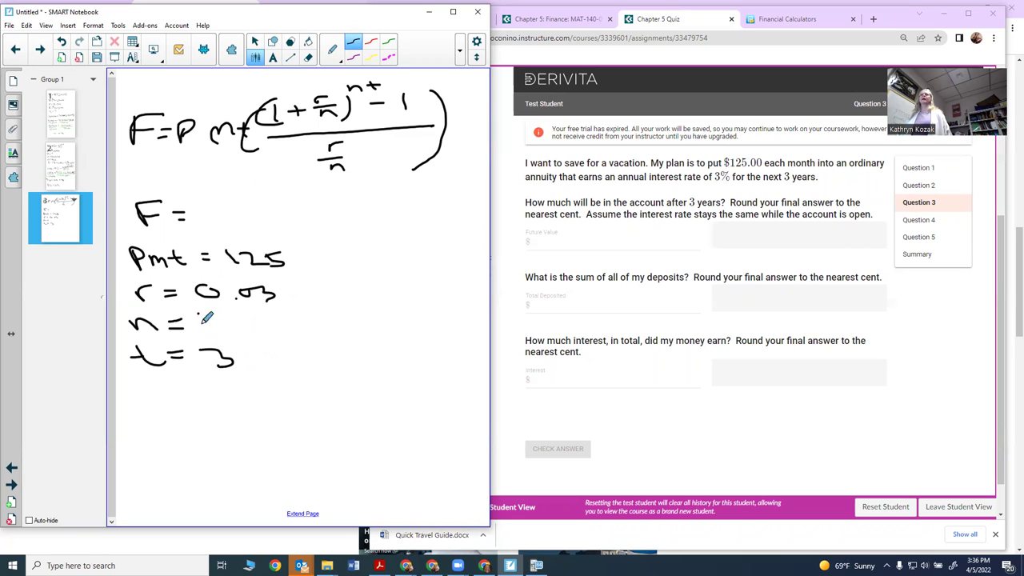
mouse_move(202, 316)
left_mouse_down()
mouse_move(208, 331)
mouse_move(254, 332)
left_mouse_up()
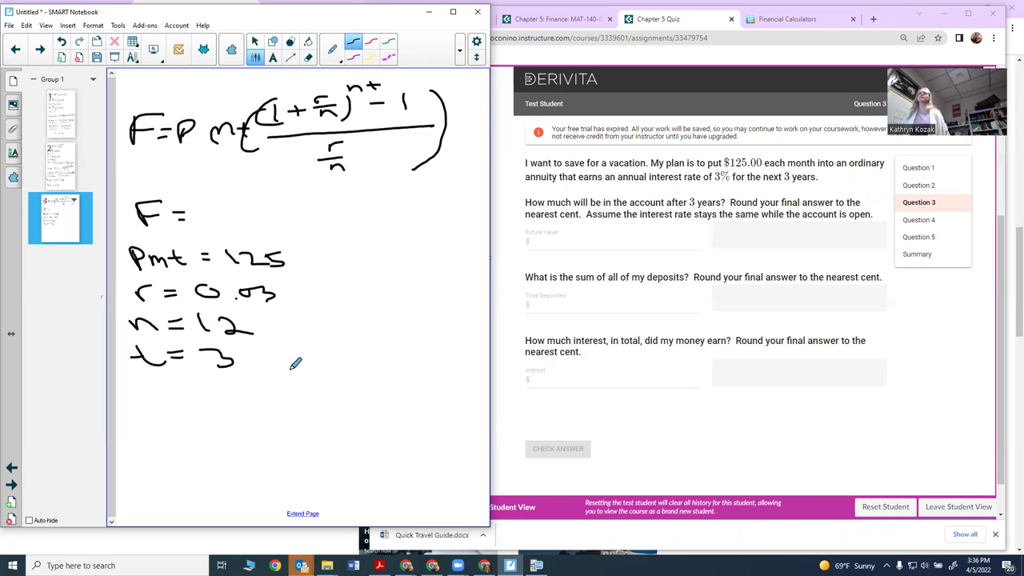
left_click_drag(206, 205, 215, 219)
left_click(214, 224)
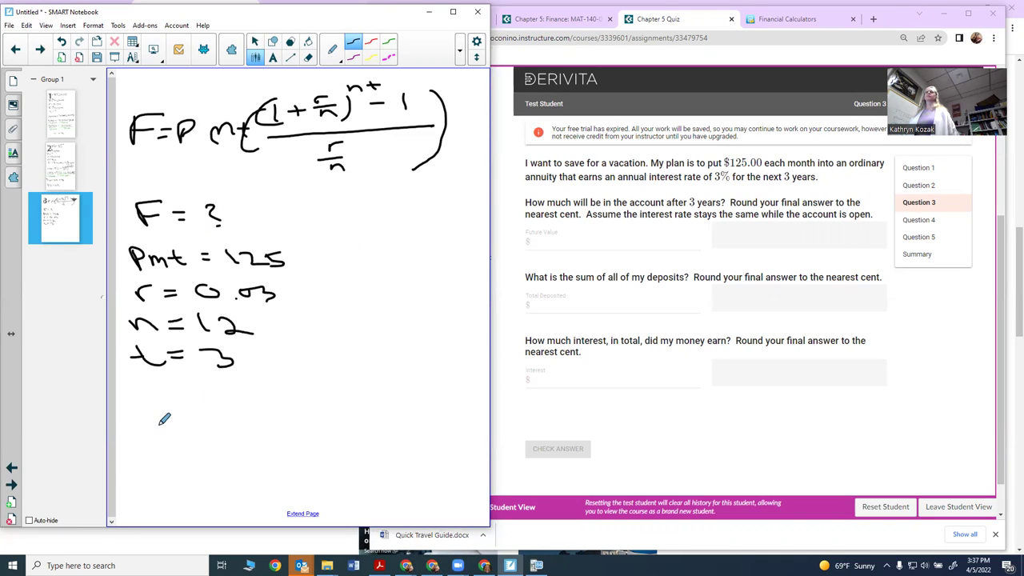
Step: Start the substituted equation below the values: F = 125((1 + 0.03/12)
mouse_move(136, 408)
left_mouse_down()
mouse_move(133, 434)
mouse_move(150, 408)
mouse_move(172, 421)
left_mouse_up()
left_click_drag(157, 429, 214, 431)
mouse_move(250, 394)
left_mouse_down()
mouse_move(251, 464)
mouse_move(266, 477)
left_mouse_up()
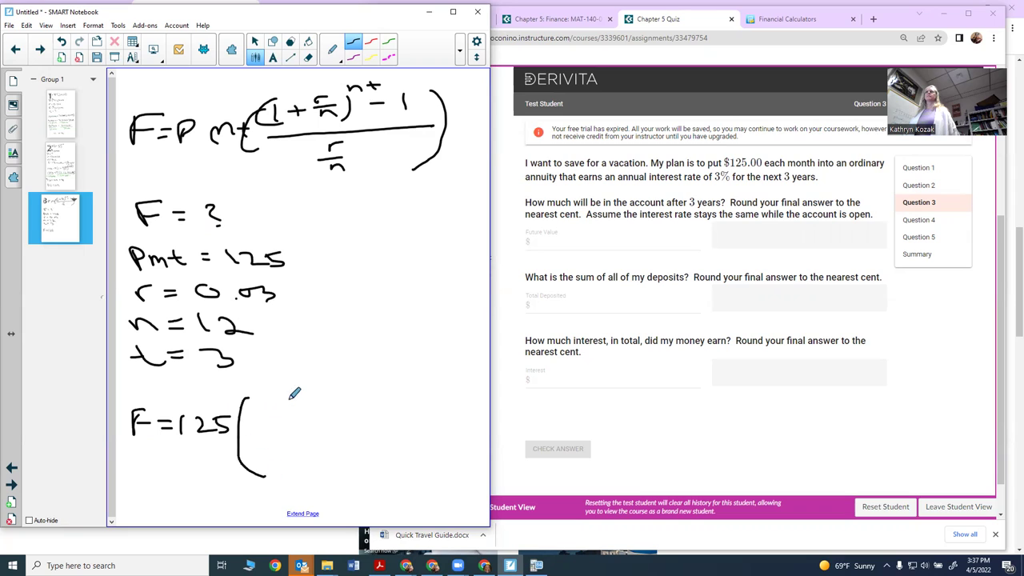
mouse_move(269, 396)
left_mouse_down()
mouse_move(261, 415)
mouse_move(281, 409)
left_mouse_up()
mouse_move(292, 403)
left_mouse_down()
mouse_move(324, 384)
mouse_move(356, 385)
mouse_move(344, 393)
left_mouse_up()
left_click(317, 398)
mouse_move(317, 395)
left_mouse_down()
mouse_move(364, 392)
mouse_move(332, 416)
left_mouse_up()
left_click_drag(338, 408, 352, 416)
left_click_drag(364, 372, 367, 421)
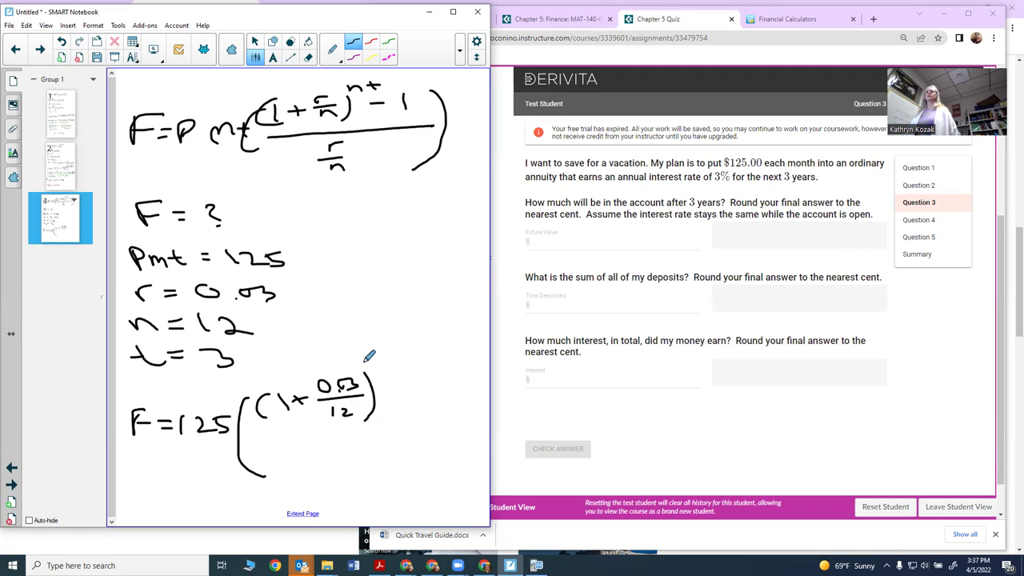
Step: Add the 12*3 exponent, − 1, a long fraction bar and the (0.03/12) denominator
mouse_move(364, 357)
left_mouse_down()
mouse_move(366, 367)
mouse_move(405, 350)
mouse_move(422, 390)
left_mouse_up()
left_click_drag(445, 379, 445, 403)
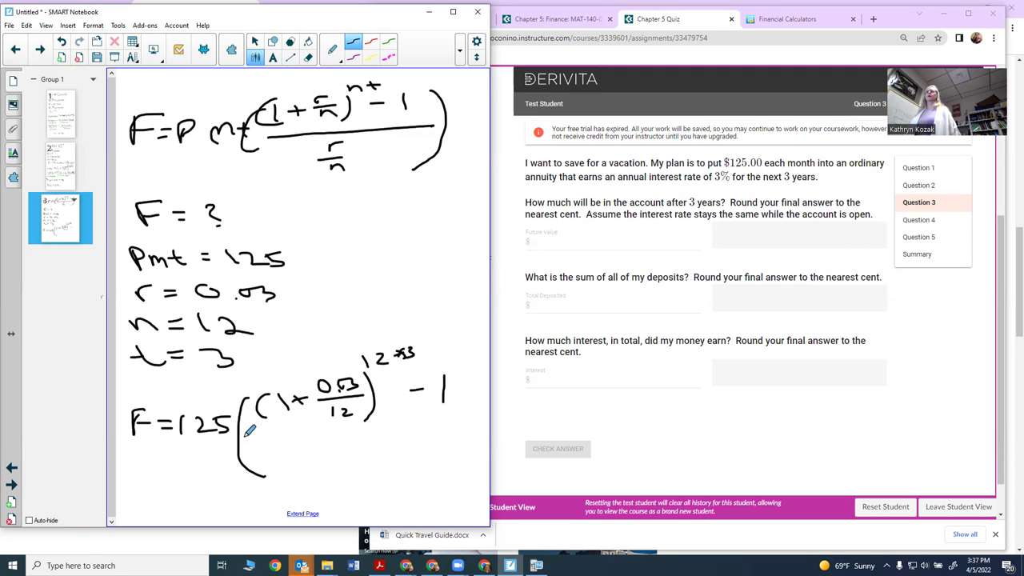
left_click_drag(246, 433, 458, 429)
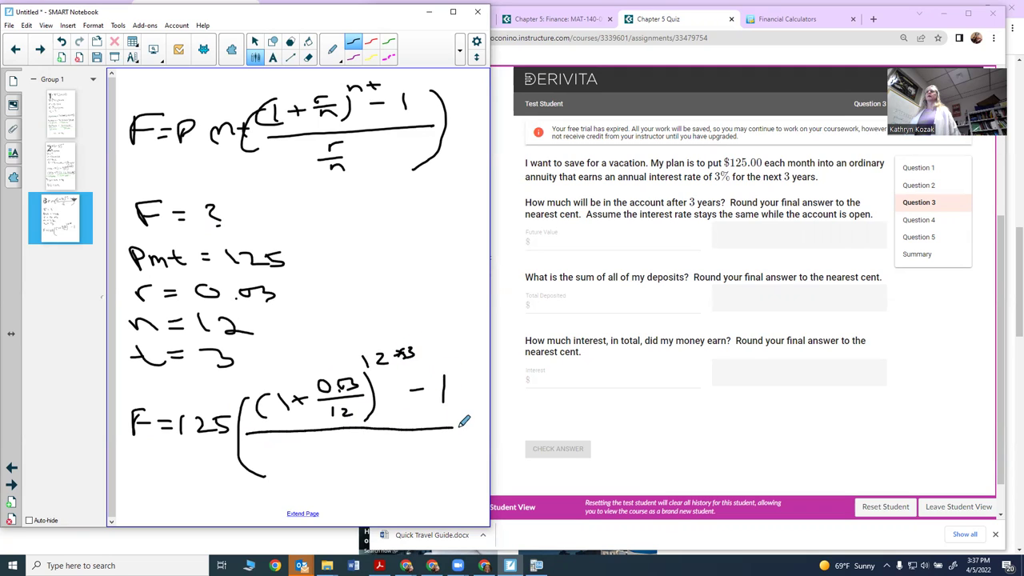
mouse_move(307, 439)
left_mouse_down()
mouse_move(361, 455)
mouse_move(329, 473)
left_mouse_up()
left_click(321, 450)
left_click_drag(339, 463, 357, 471)
mouse_move(449, 352)
left_mouse_down()
mouse_move(481, 403)
mouse_move(461, 463)
left_mouse_up()
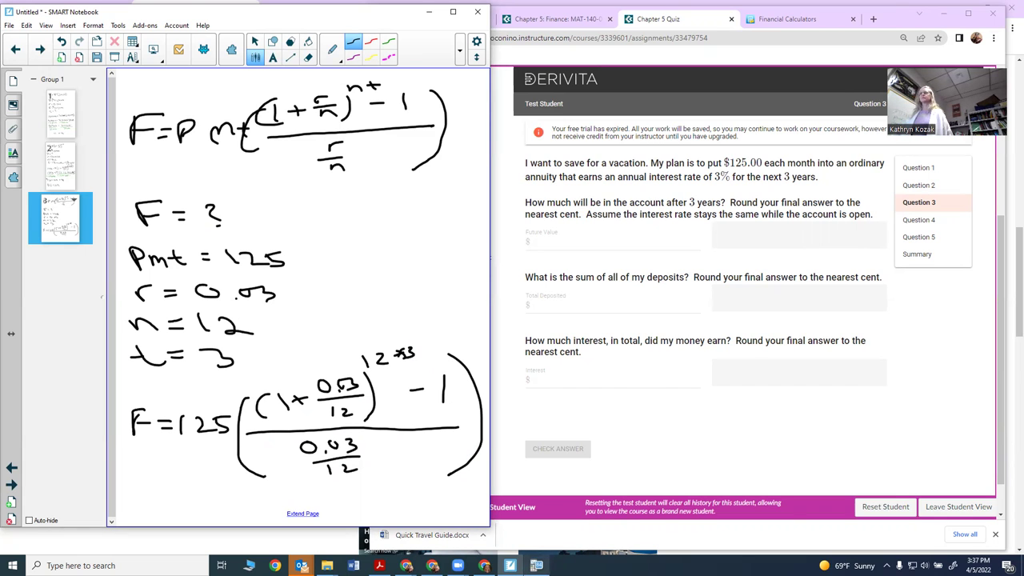
Step: Bring up the calculator emulator, leave the TVM Solver and clear the home screen
left_click(536, 565)
left_click(634, 286)
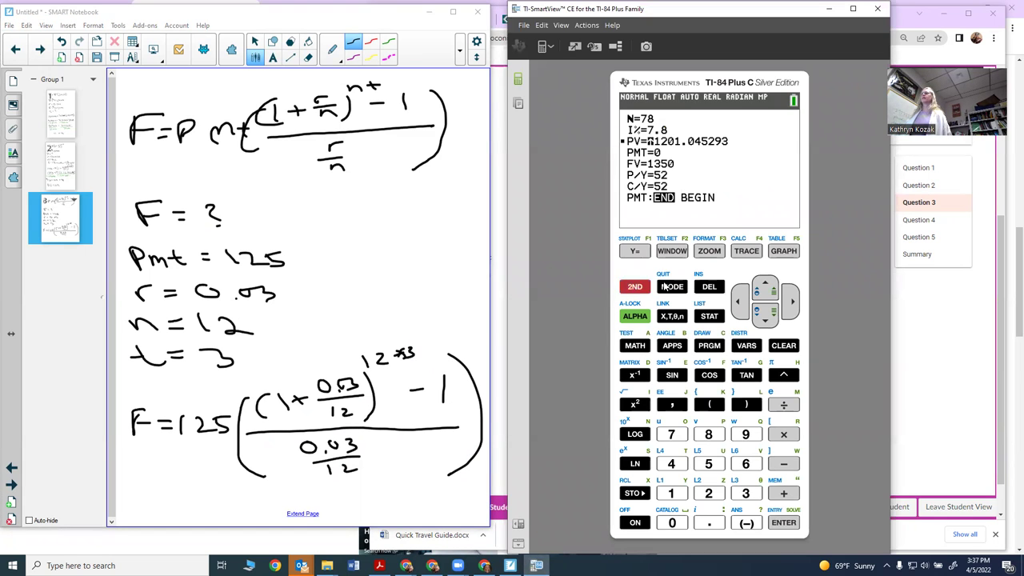
left_click(671, 286)
left_click(787, 345)
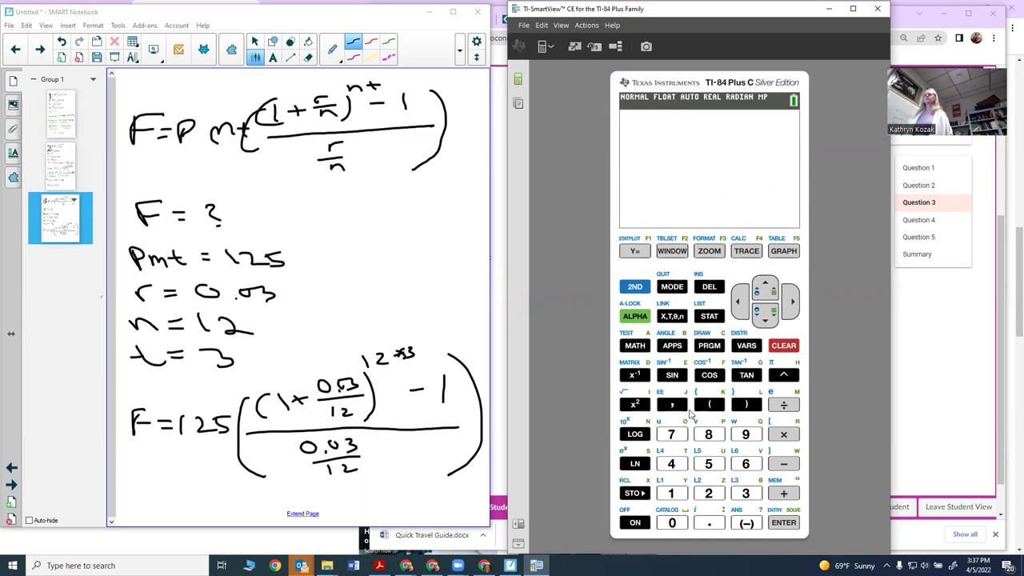
Step: Key in 125*((1+.03/12) on the calculator keypad
left_click(672, 495)
left_click(707, 493)
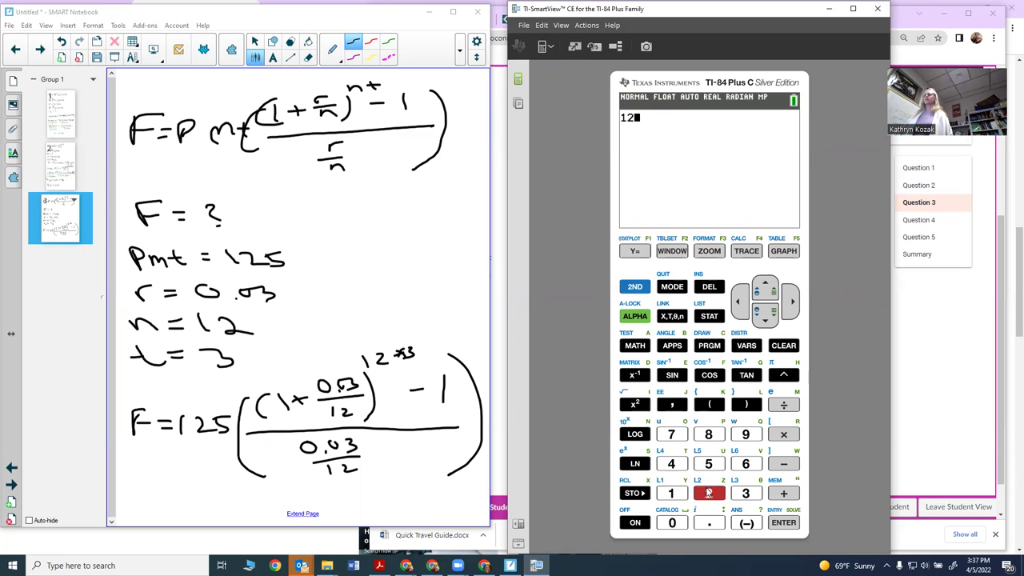
left_click(714, 460)
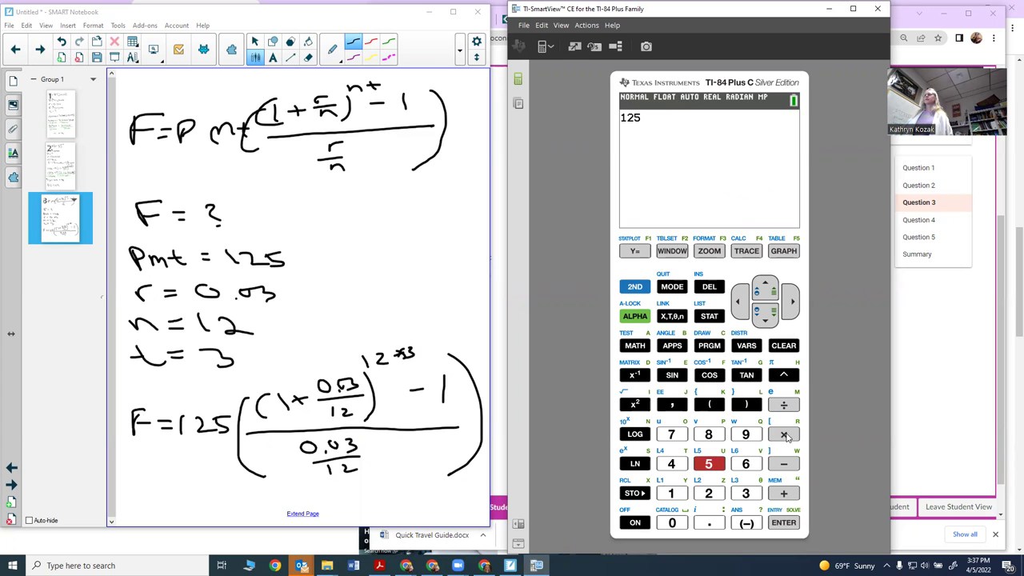
left_click(785, 434)
left_click(707, 405)
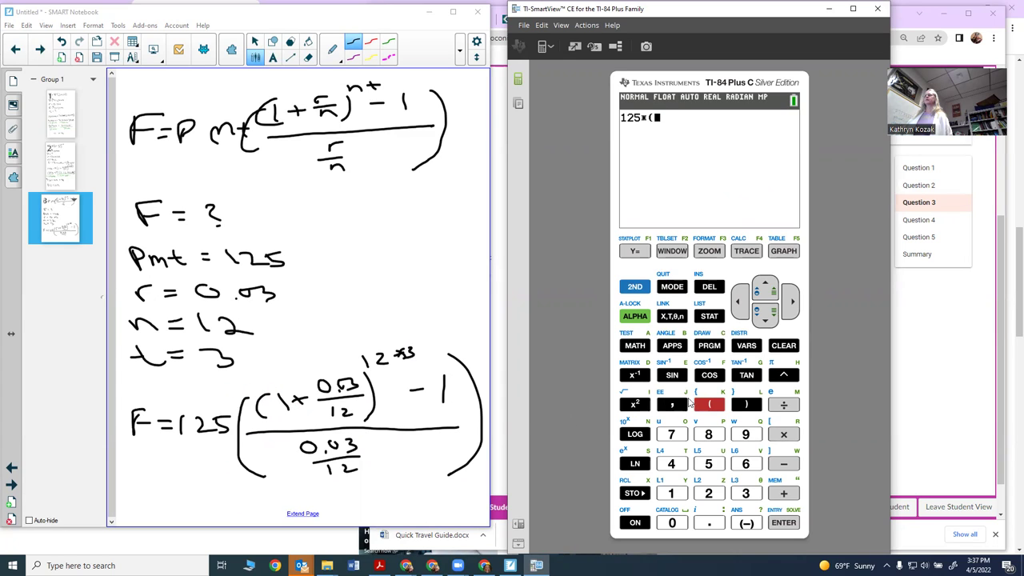
left_click(671, 493)
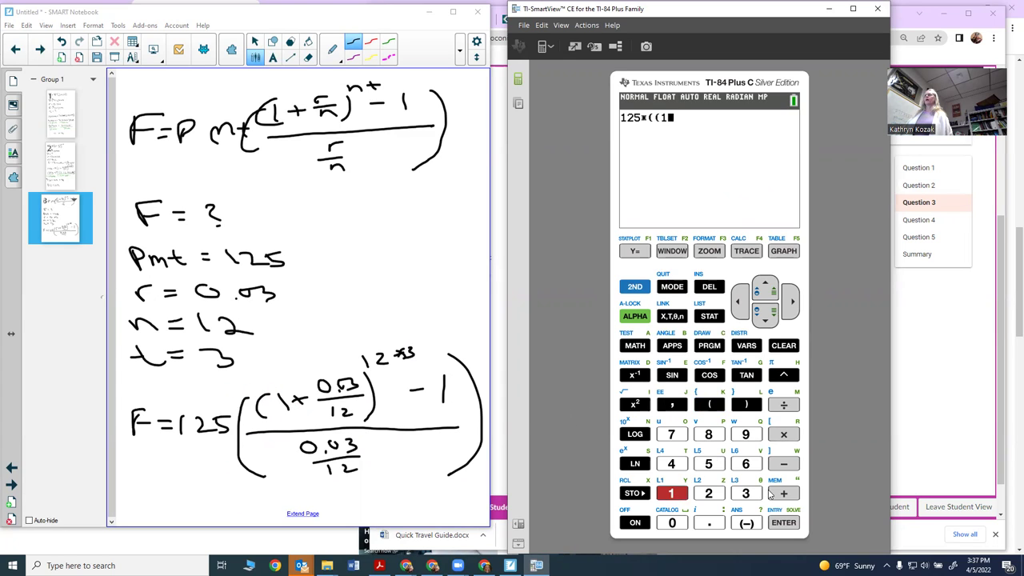
left_click(780, 493)
left_click(704, 525)
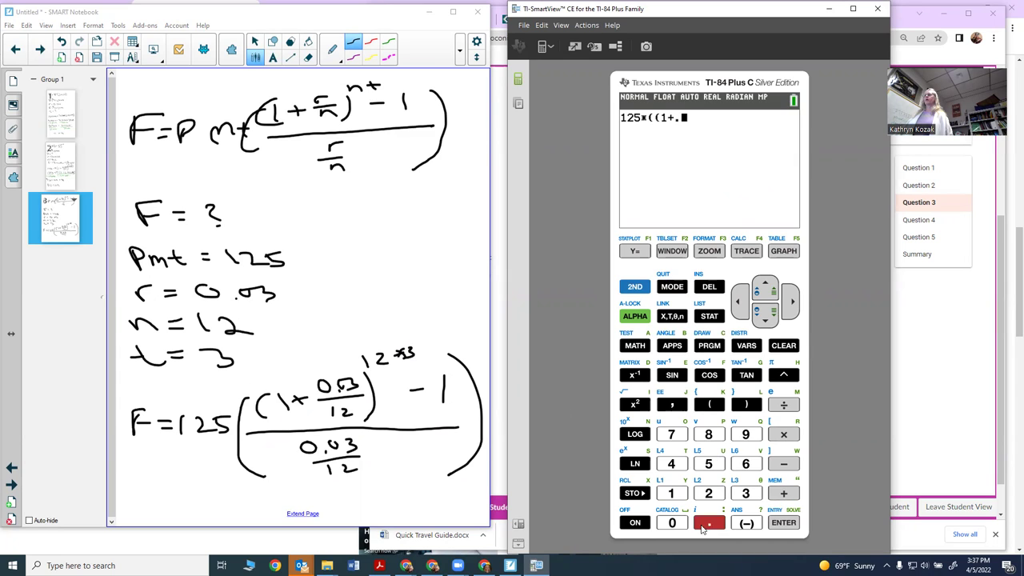
left_click(674, 524)
left_click(742, 492)
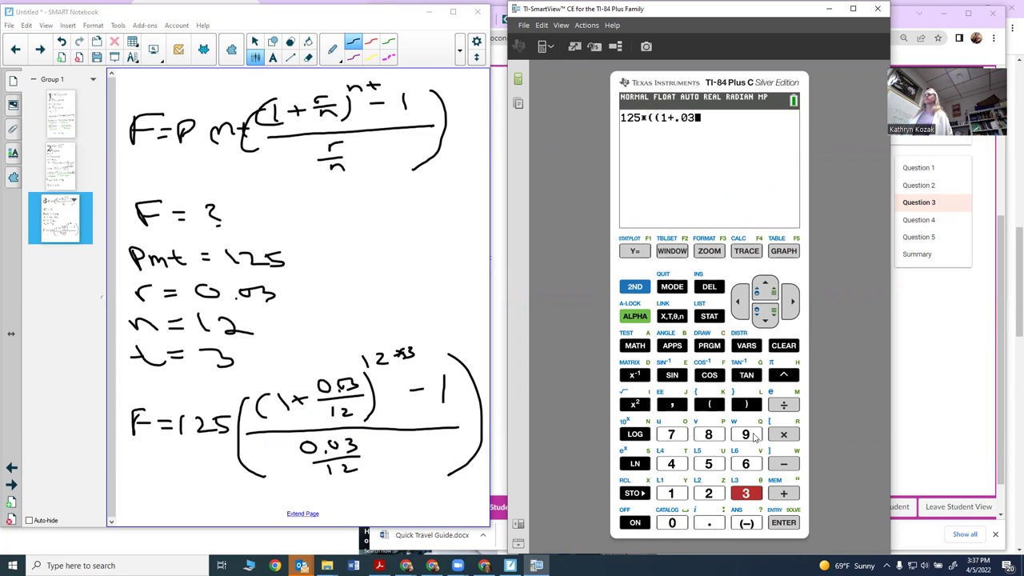
left_click(782, 406)
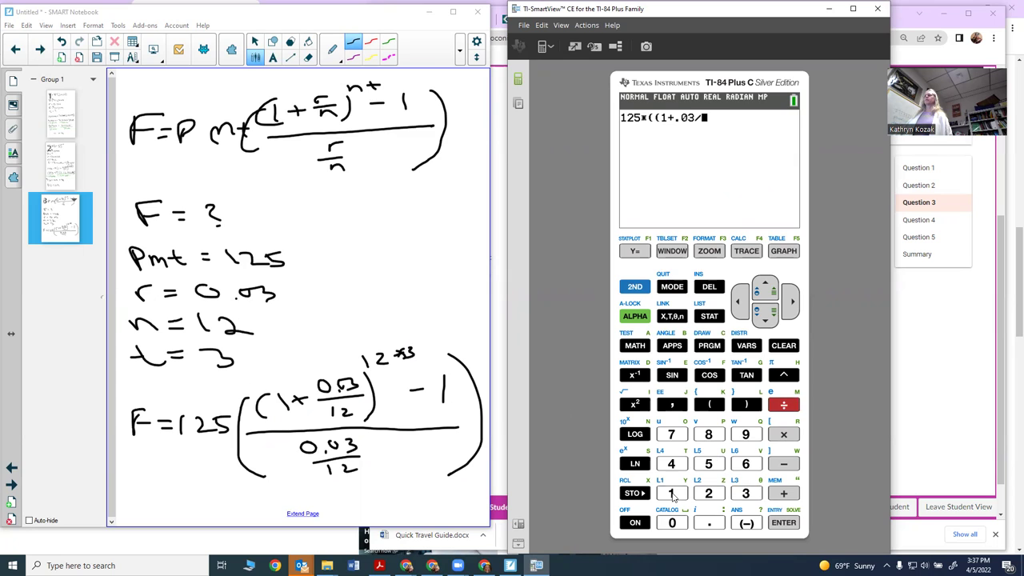
left_click(672, 494)
left_click(708, 493)
left_click(746, 405)
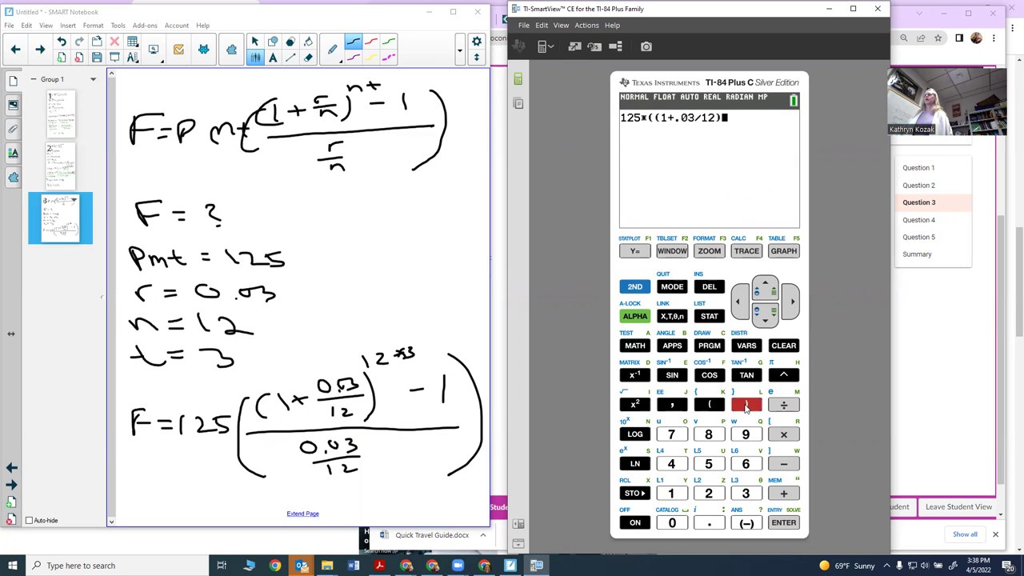
Step: Add the exponent ^(12*3), then −1 and close the numerator bracket
left_click(791, 380)
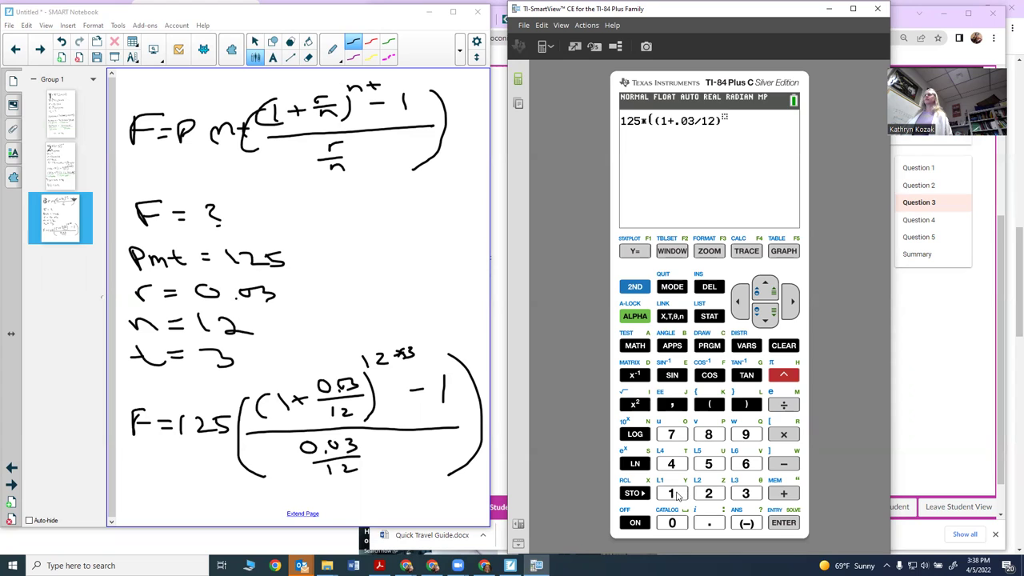
left_click(672, 493)
left_click(707, 494)
left_click(779, 433)
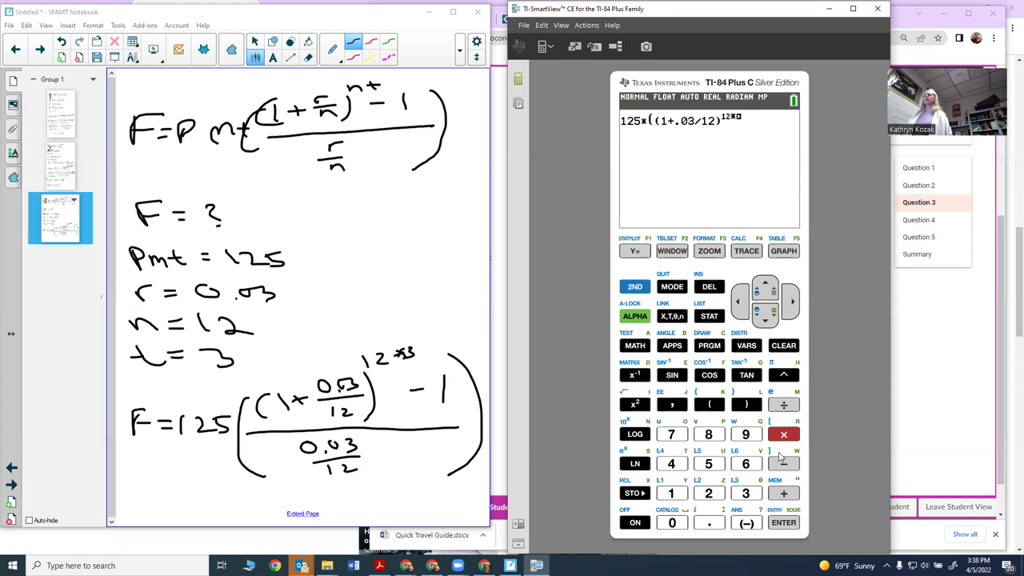
left_click(748, 491)
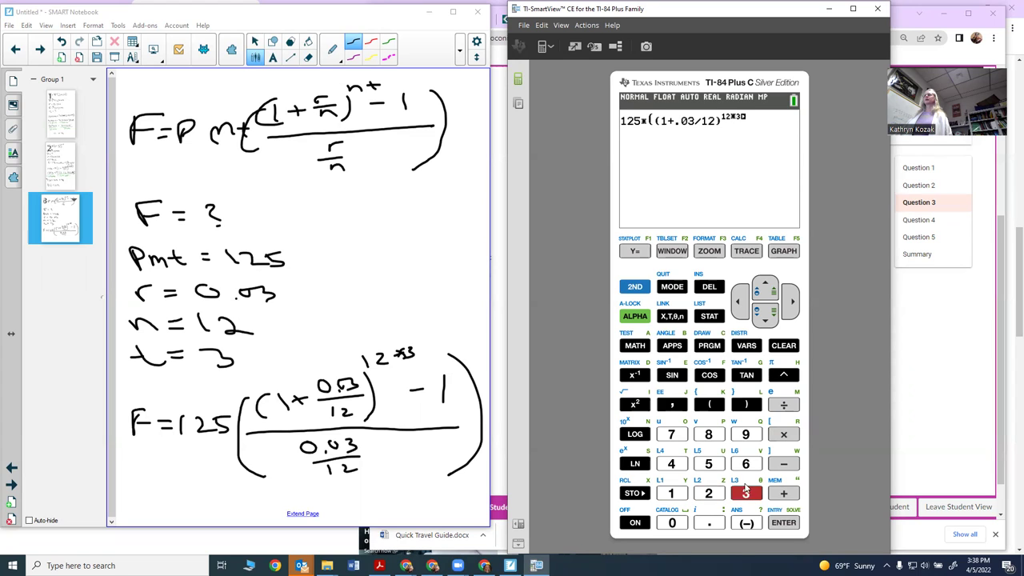
left_click(791, 304)
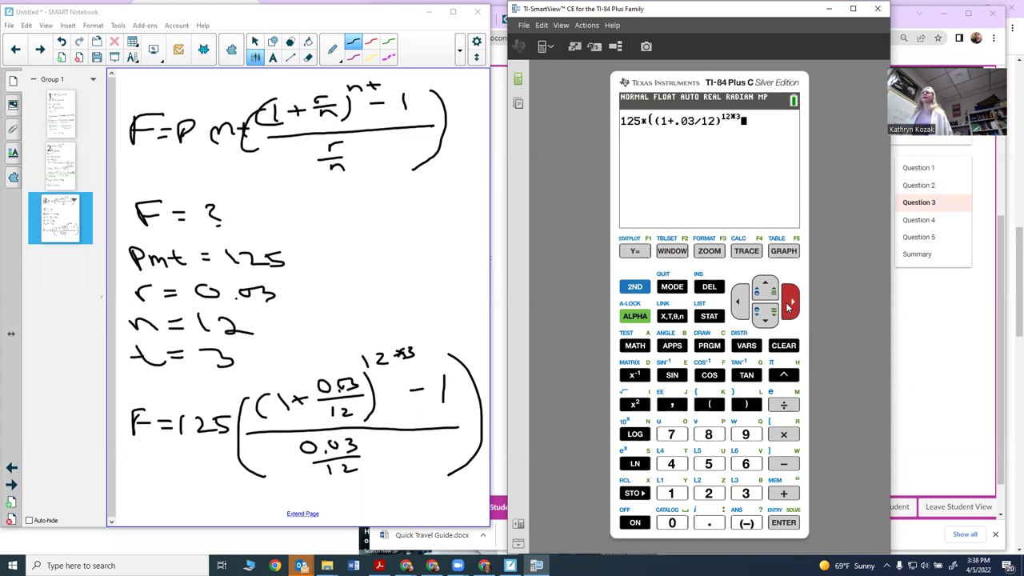
left_click(783, 463)
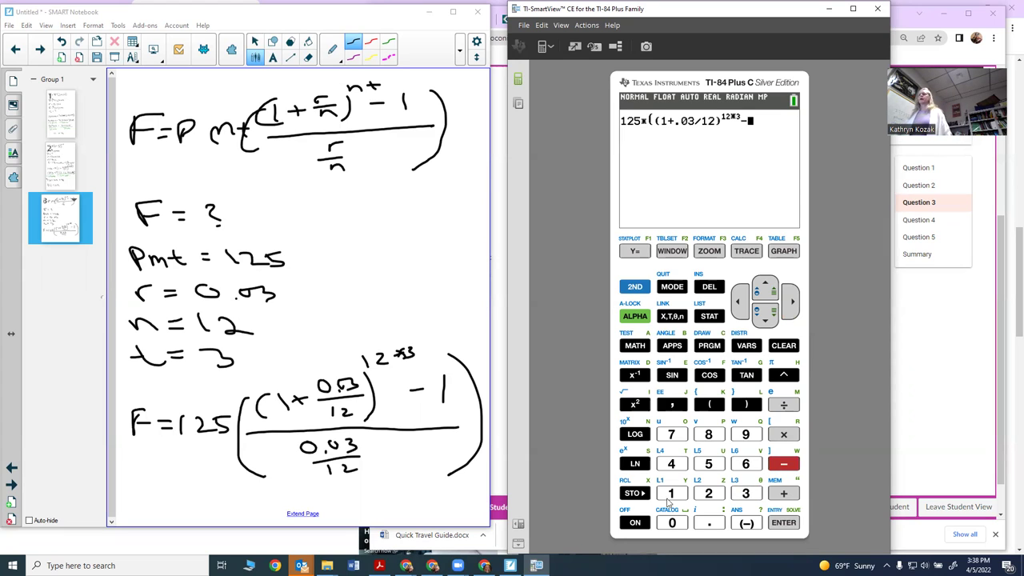
left_click(669, 496)
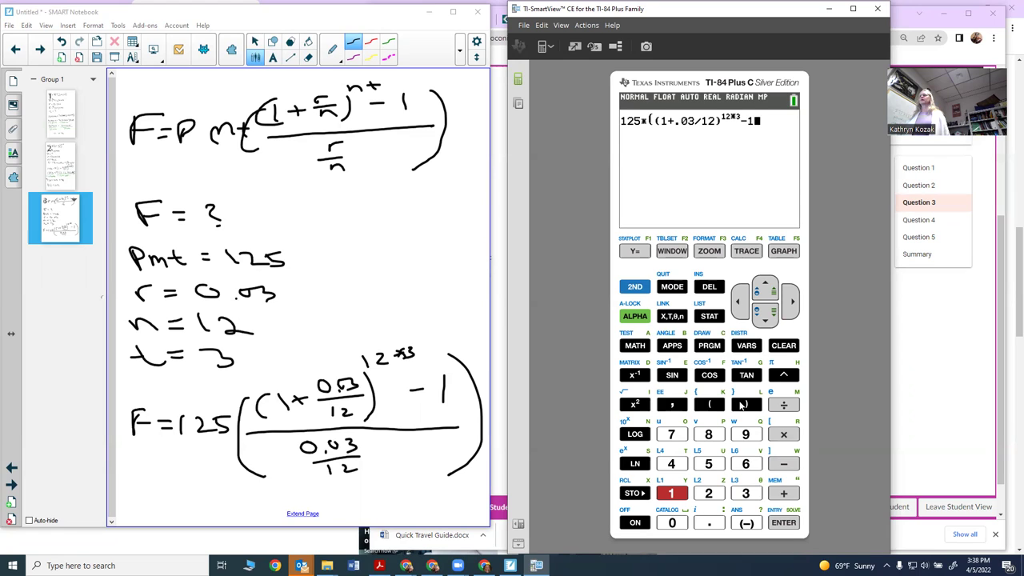
left_click(742, 405)
Step: Divide by (.03/12) and evaluate, getting 4702.570039
left_click(782, 404)
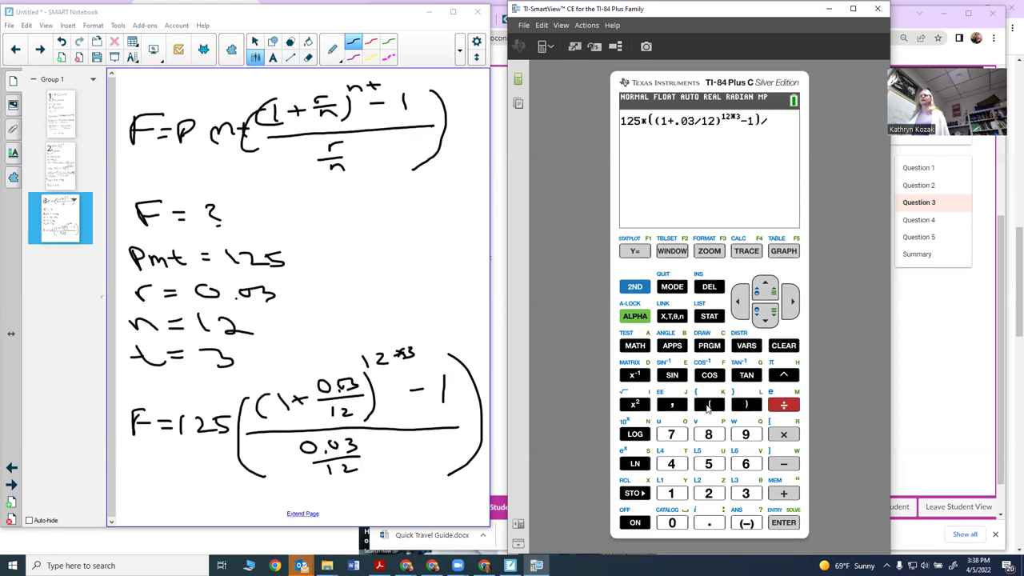
left_click(707, 406)
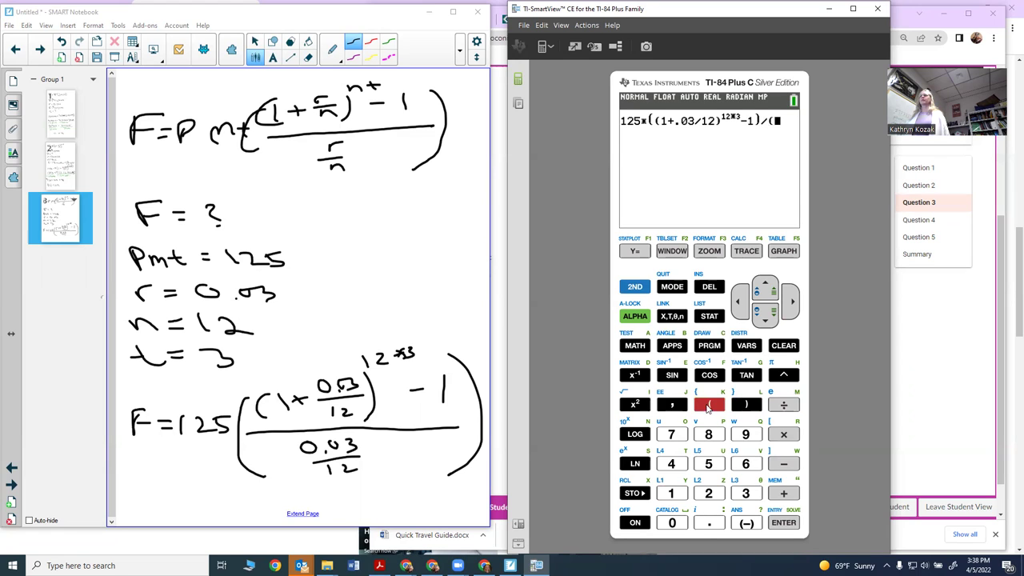
left_click(707, 524)
left_click(671, 523)
left_click(745, 494)
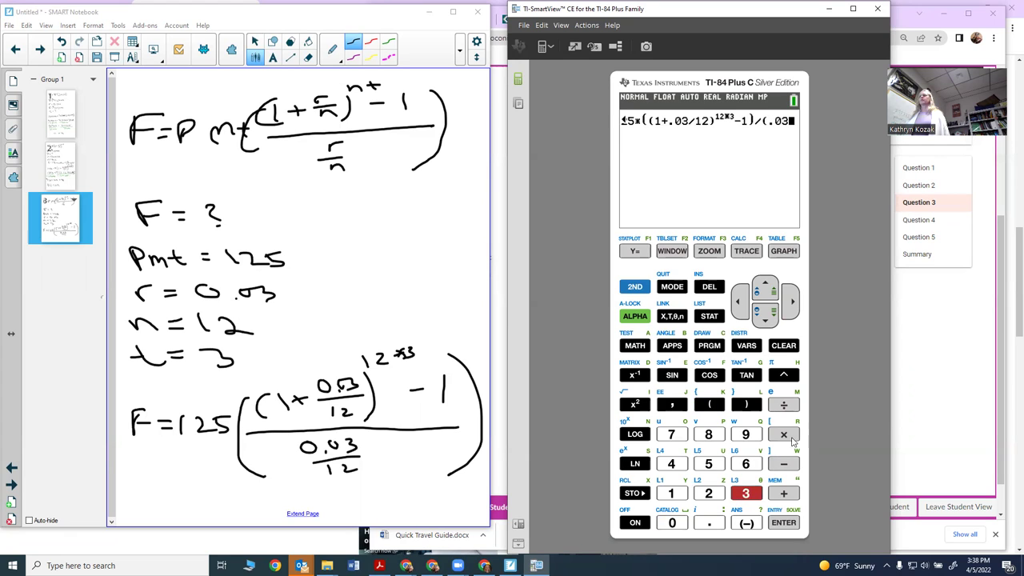
left_click(783, 405)
left_click(671, 494)
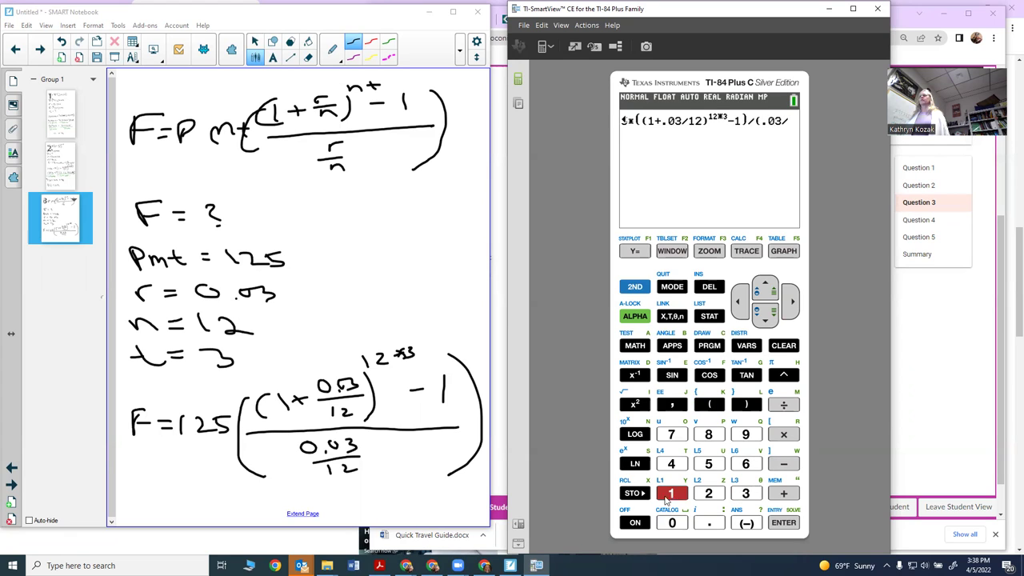
left_click(707, 493)
left_click(745, 404)
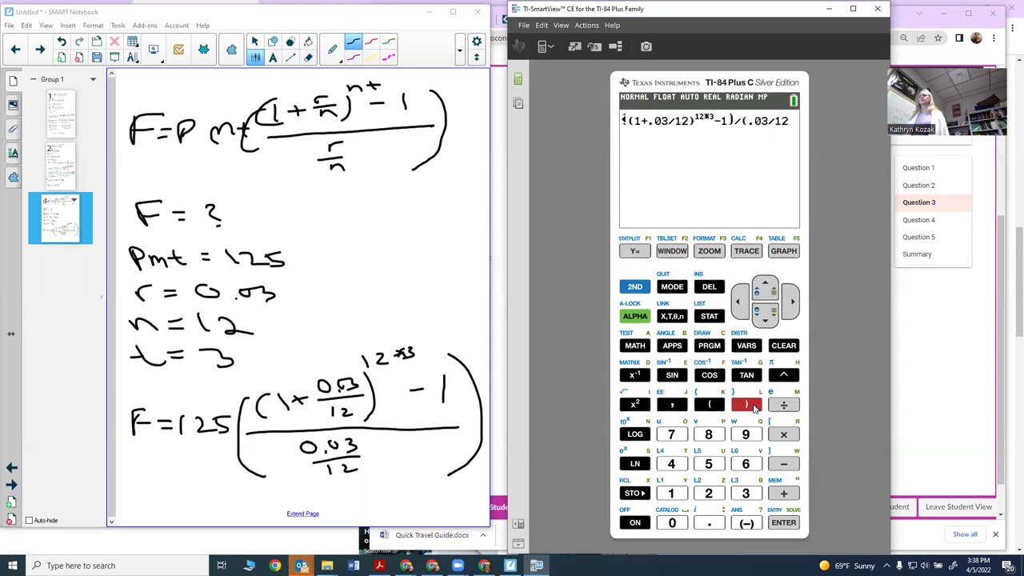
left_click(783, 523)
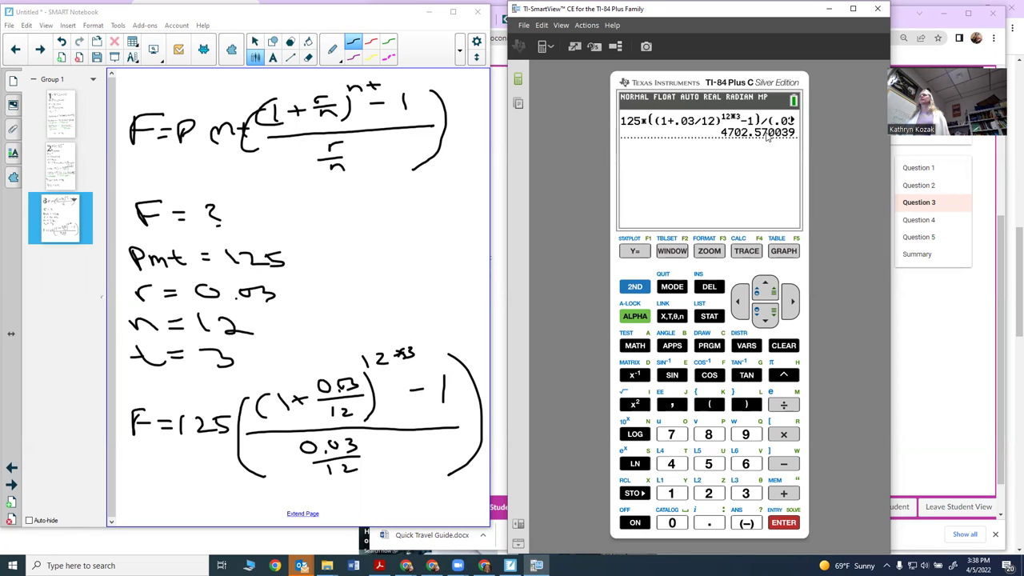
Step: Handwrite $4702.57 next to F = ? on the notebook page
left_click(258, 199)
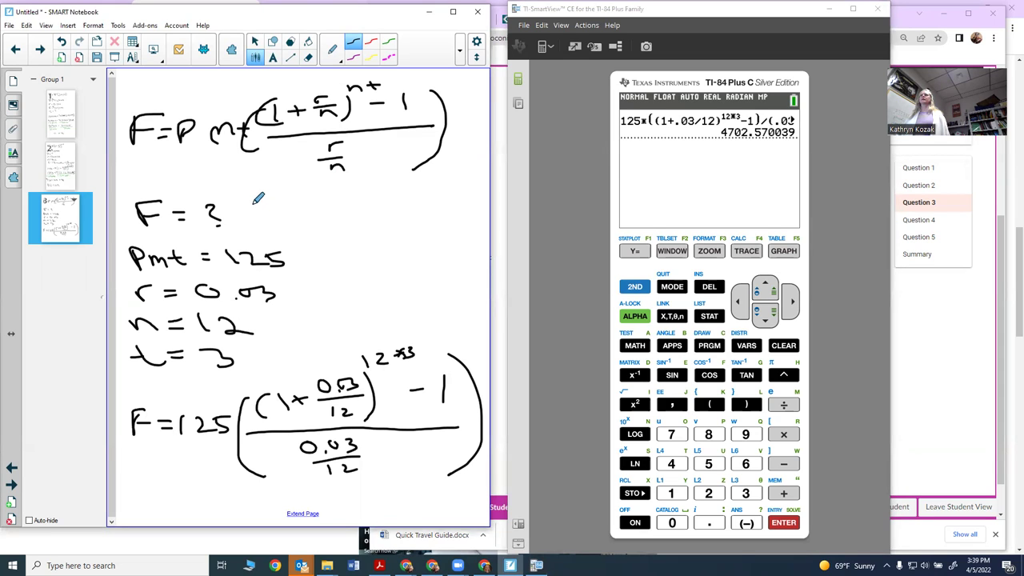
mouse_move(255, 202)
left_mouse_down()
mouse_move(272, 217)
mouse_move(301, 206)
mouse_move(306, 222)
mouse_move(339, 205)
mouse_move(371, 220)
mouse_move(412, 195)
left_mouse_up()
left_click(385, 218)
mouse_move(427, 192)
left_mouse_down()
mouse_move(441, 192)
mouse_move(432, 220)
left_mouse_up()
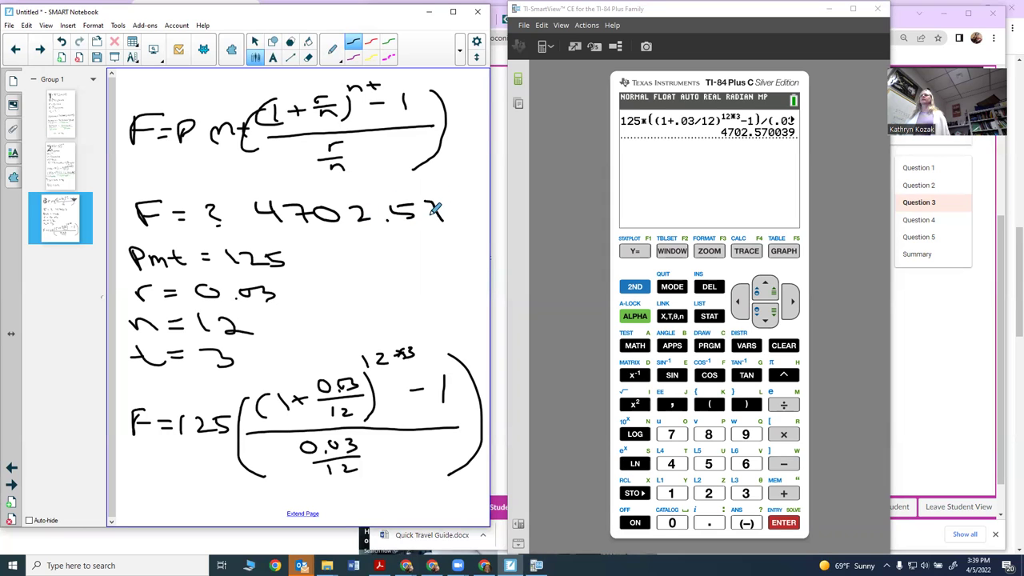
left_click_drag(247, 190, 241, 206)
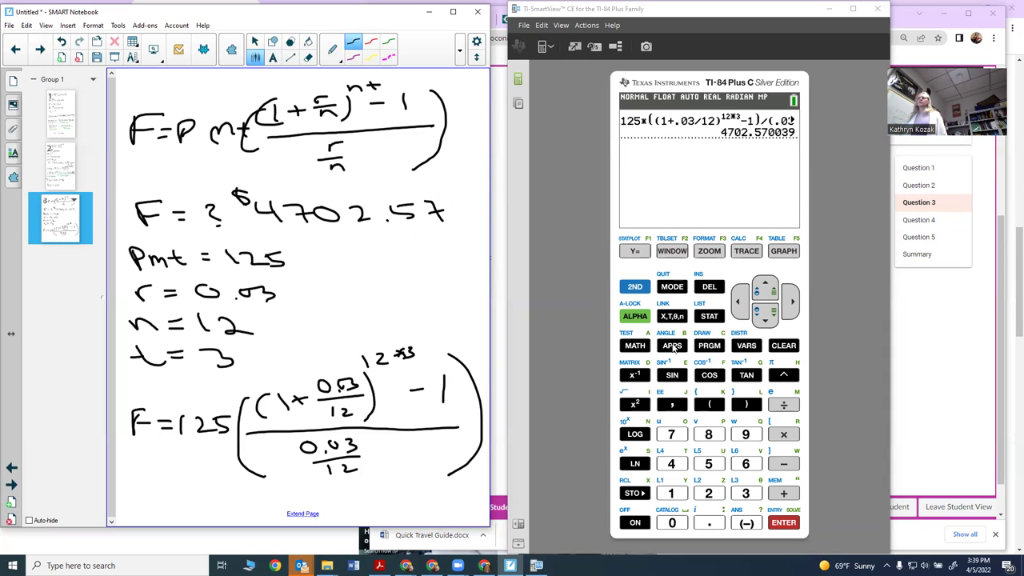
Step: Open the Finance TVM Solver and set N = 12*3 = 36, I% = 3 and PV = 0
left_click(672, 346)
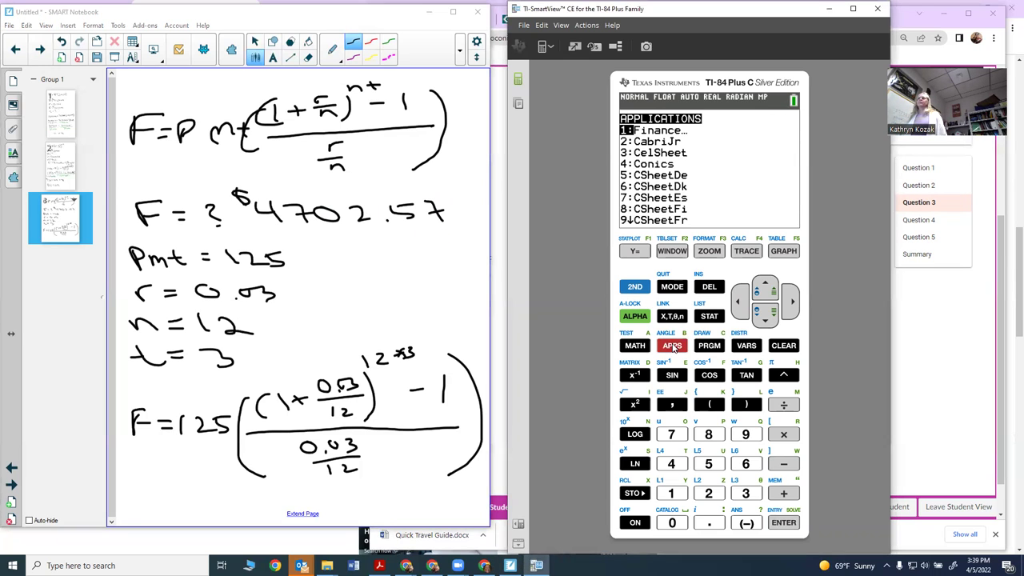
left_click(782, 528)
left_click(782, 528)
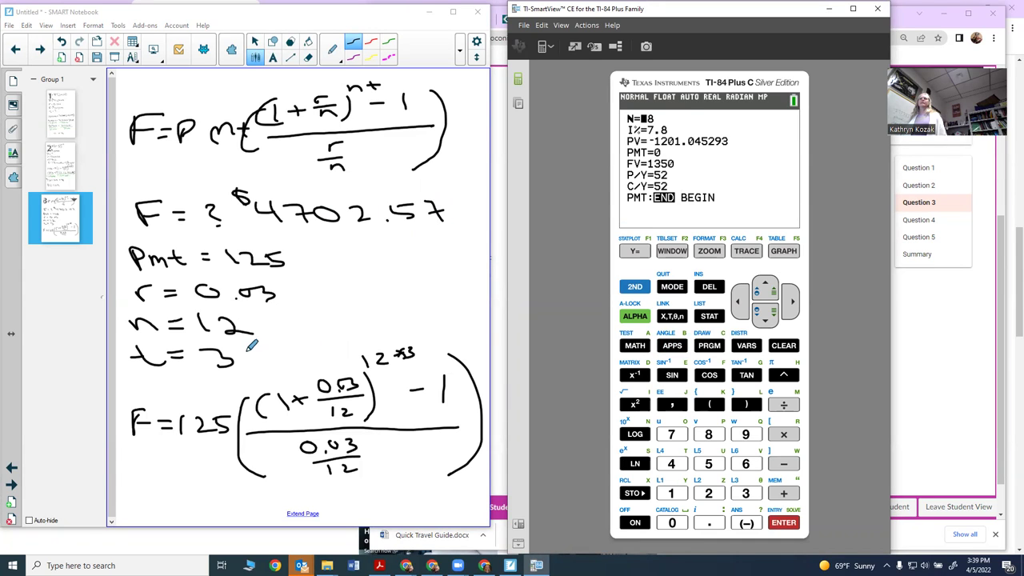
left_click(674, 494)
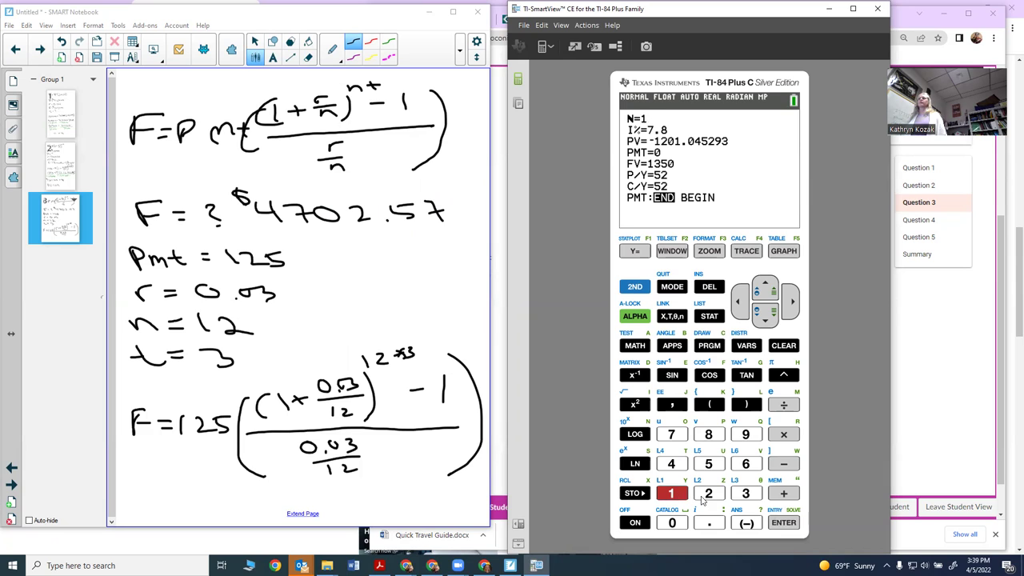
left_click(708, 493)
left_click(782, 436)
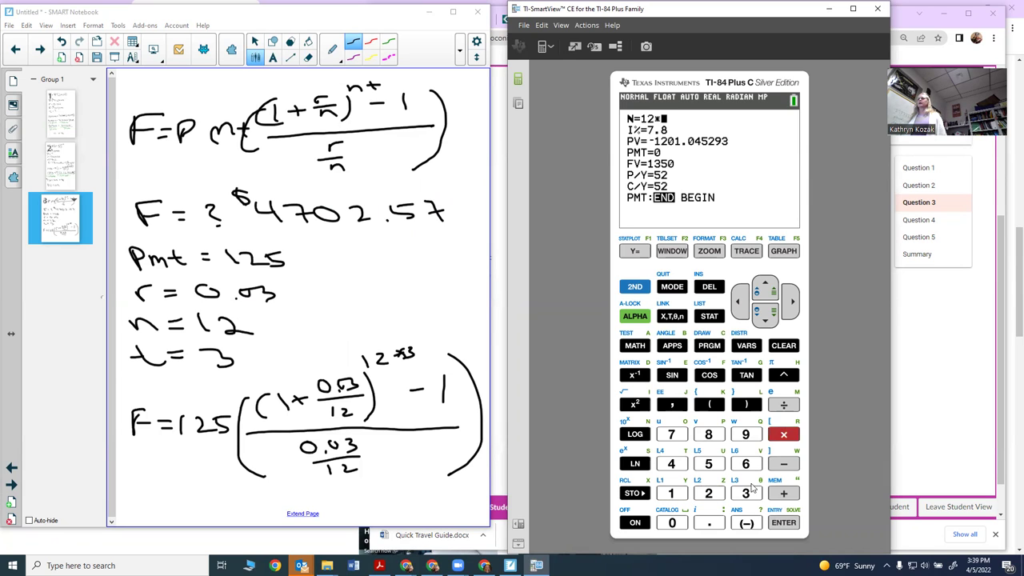
left_click(746, 494)
left_click(781, 524)
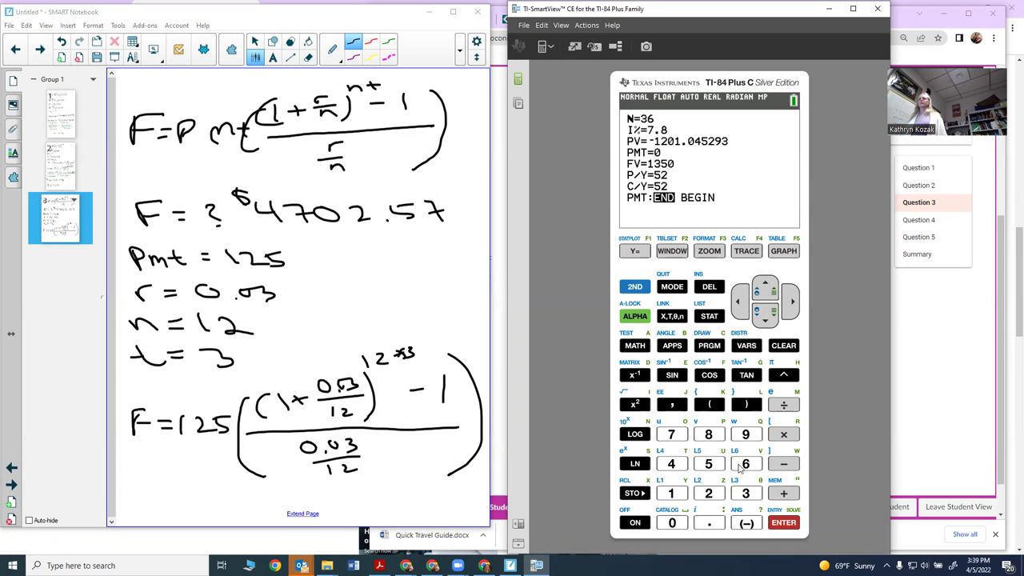
left_click(745, 494)
left_click(781, 523)
left_click(674, 523)
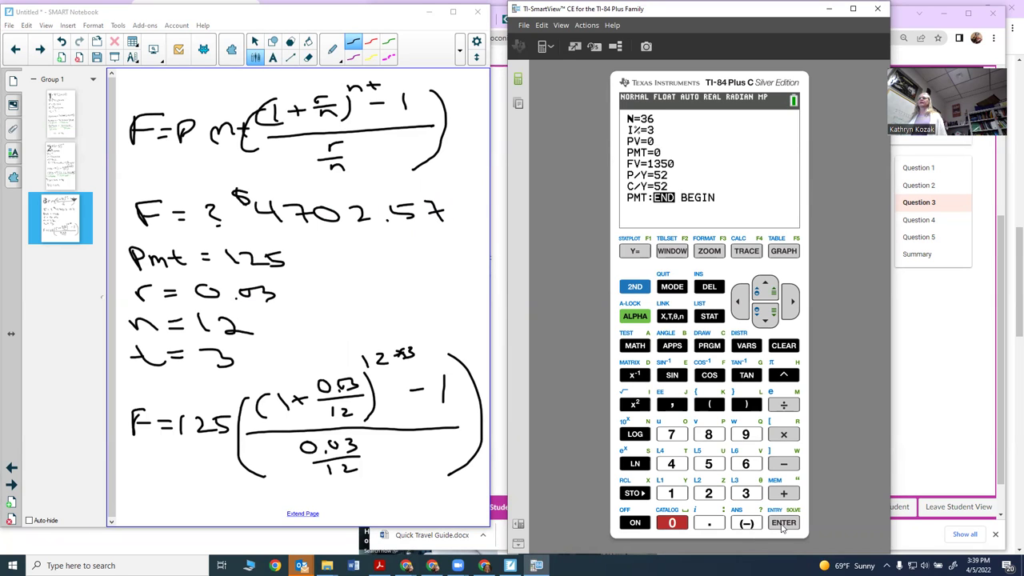
left_click(782, 524)
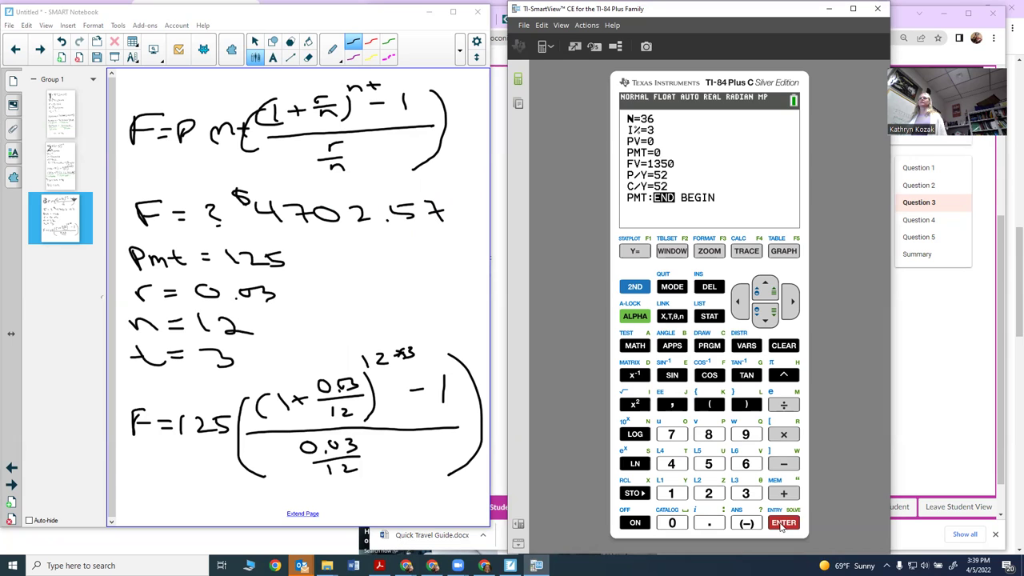
Step: Set PMT = 125 and P/Y = 12, then move to the FV line to solve
left_click(672, 497)
left_click(701, 495)
left_click(712, 472)
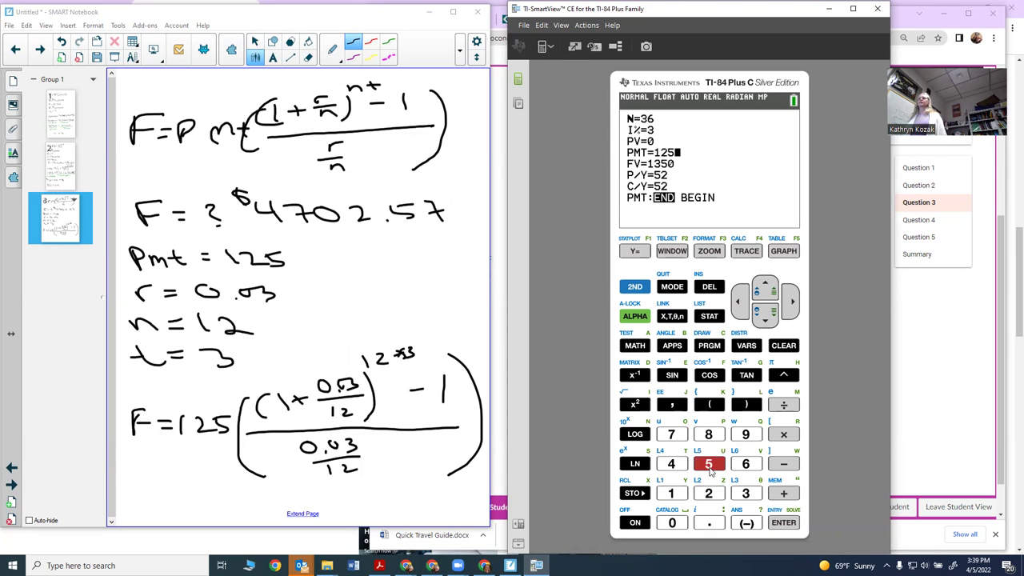
left_click(777, 523)
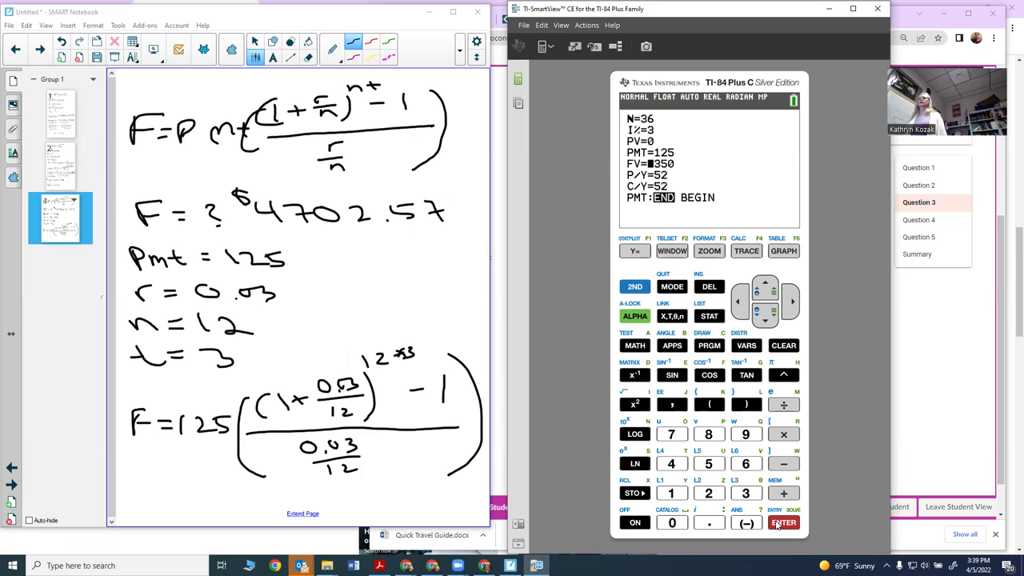
left_click(674, 496)
left_click(707, 494)
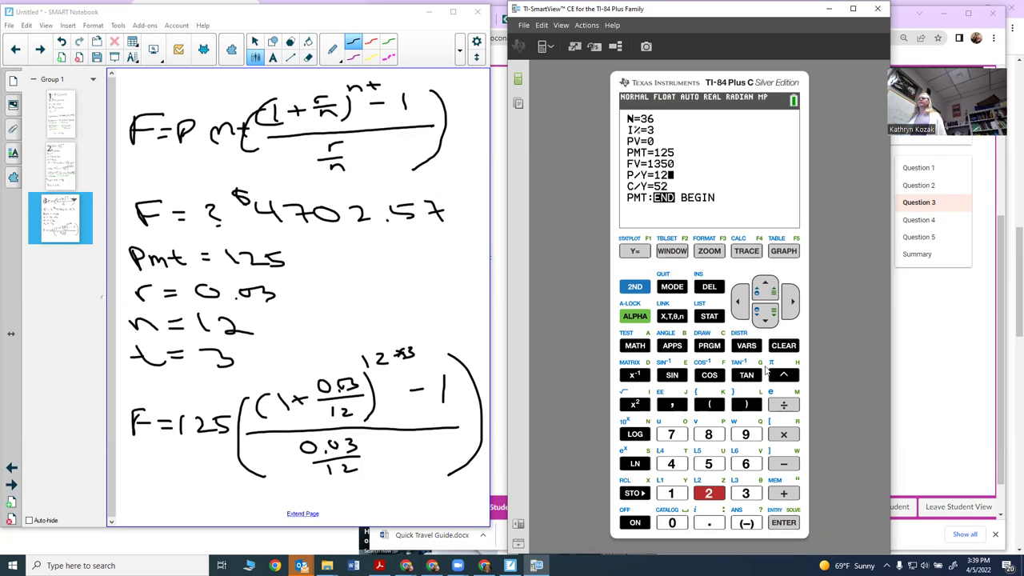
left_click(768, 318)
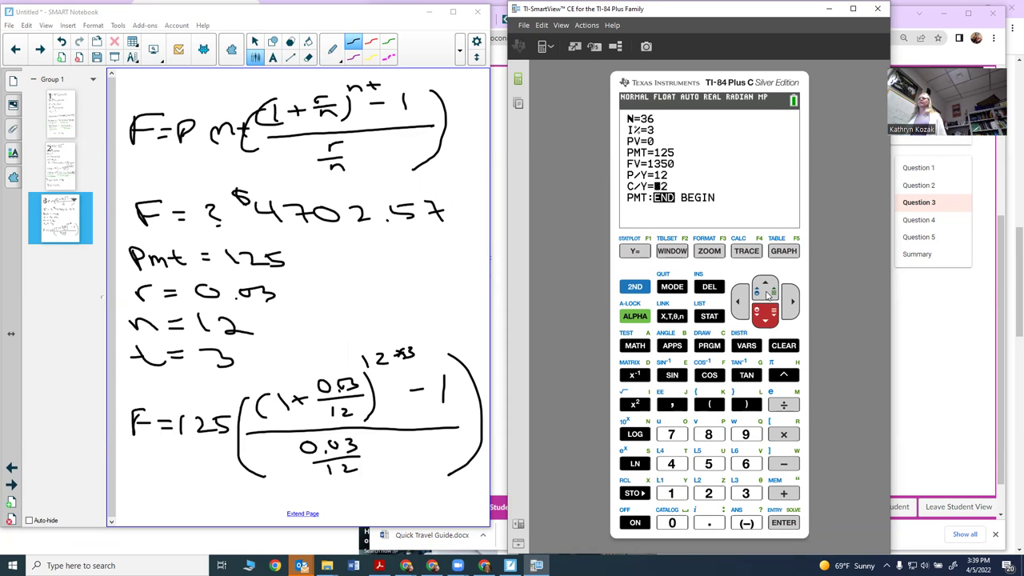
left_click(764, 292)
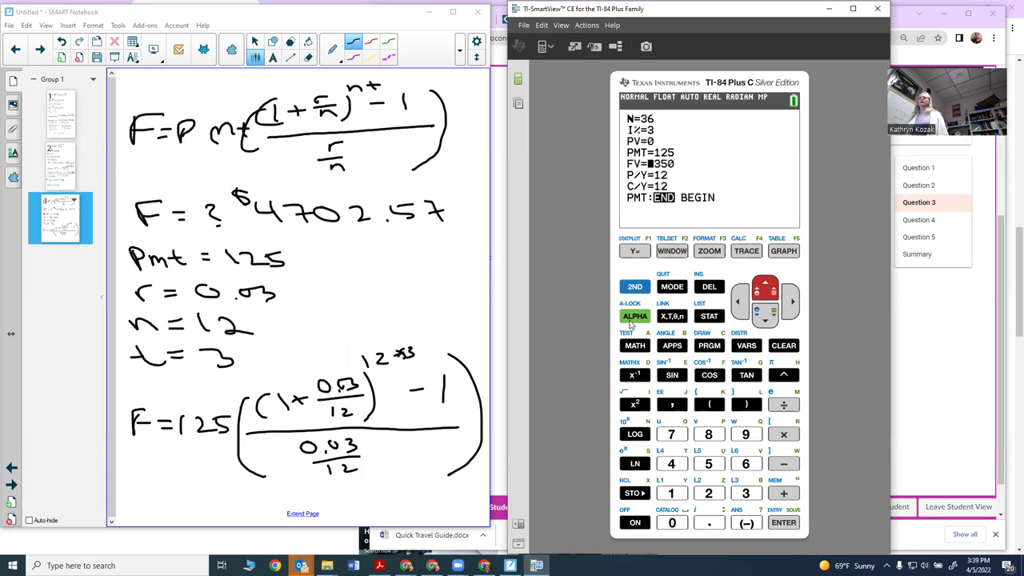
left_click(634, 316)
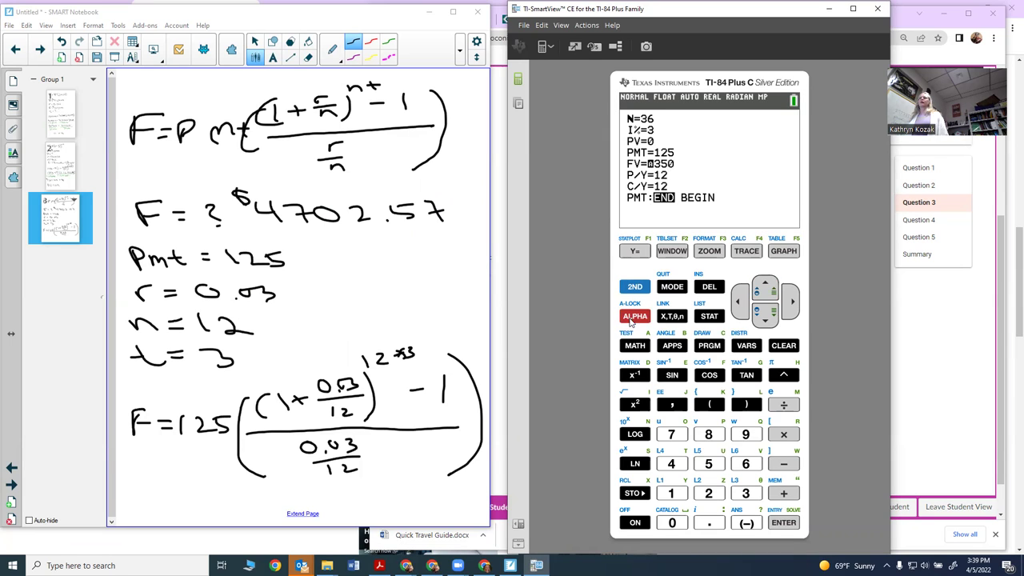
Step: Solve FV, then change PMT to -125 and re-solve for a positive 4702.570039
left_click(782, 523)
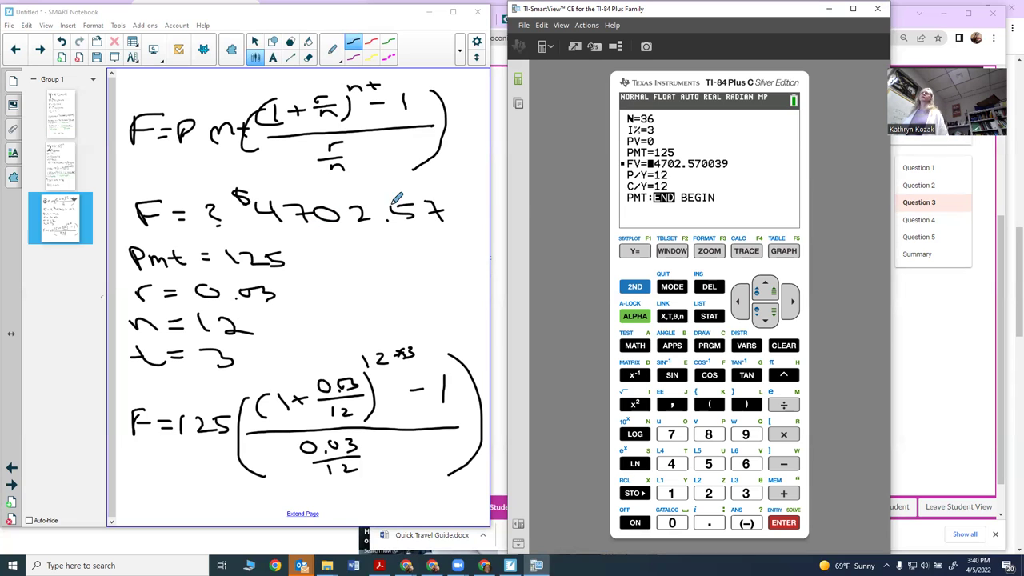
left_click(765, 289)
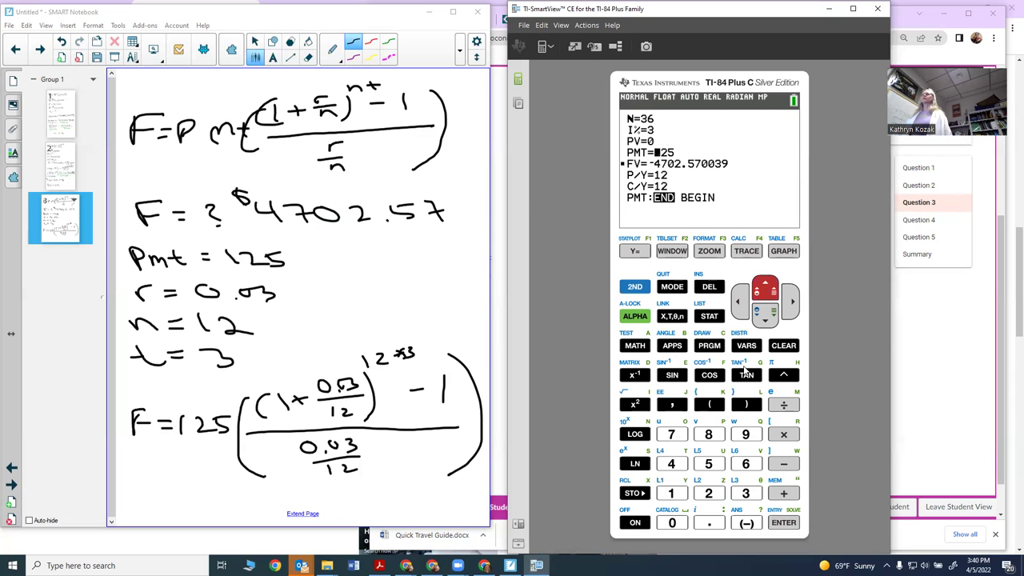
left_click(746, 522)
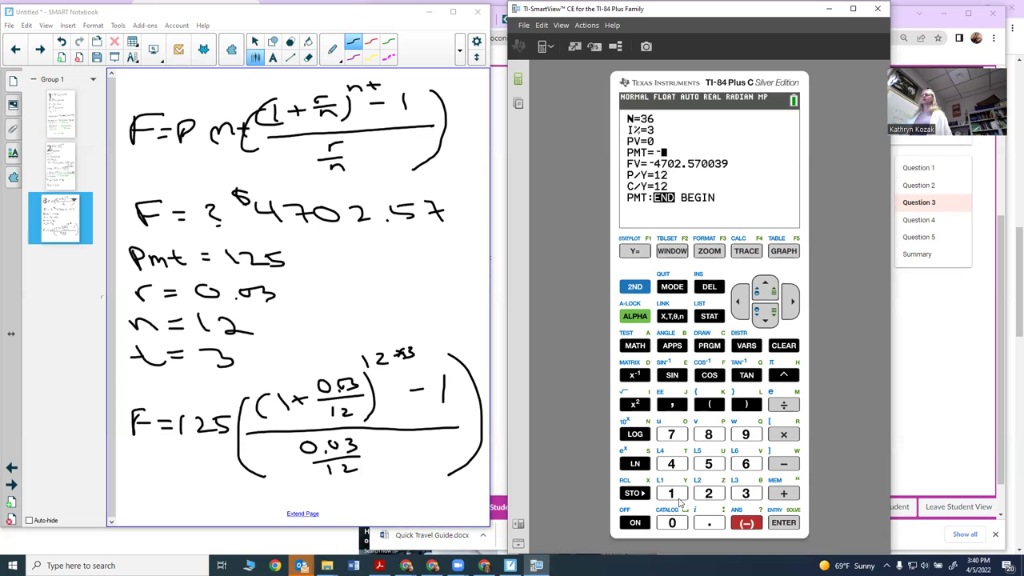
left_click(671, 492)
left_click(707, 492)
left_click(709, 464)
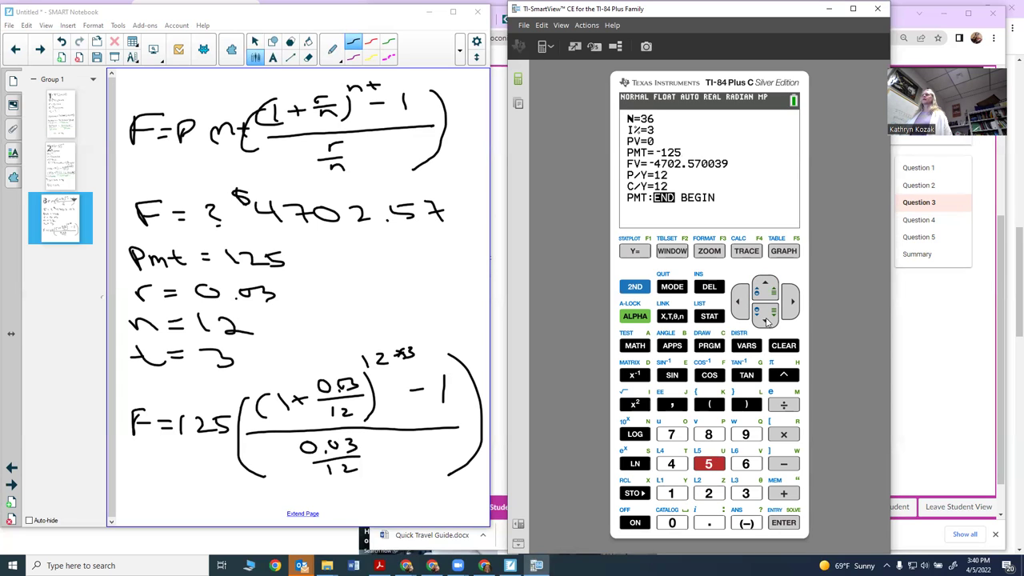
left_click(765, 314)
left_click(633, 317)
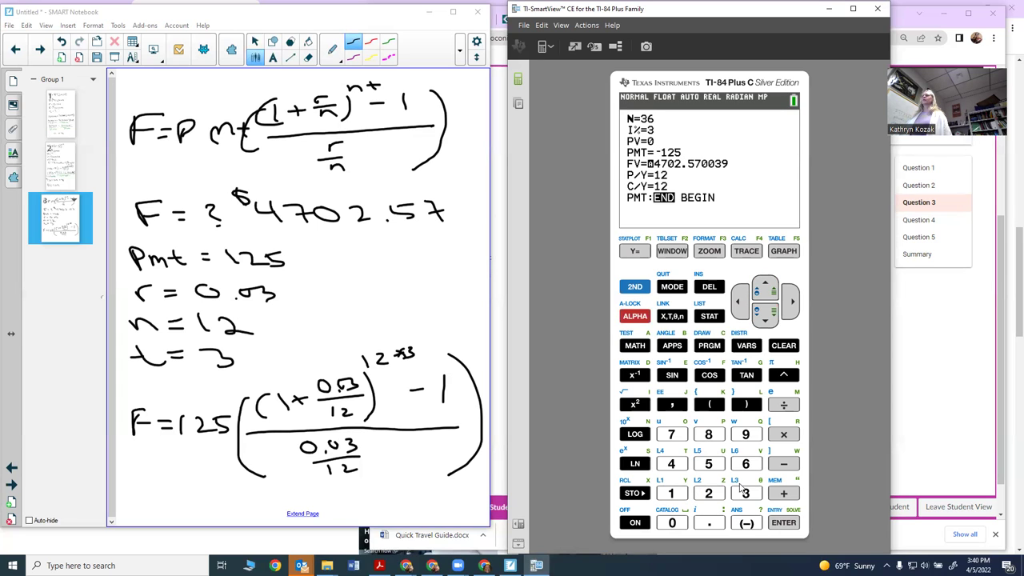
left_click(782, 522)
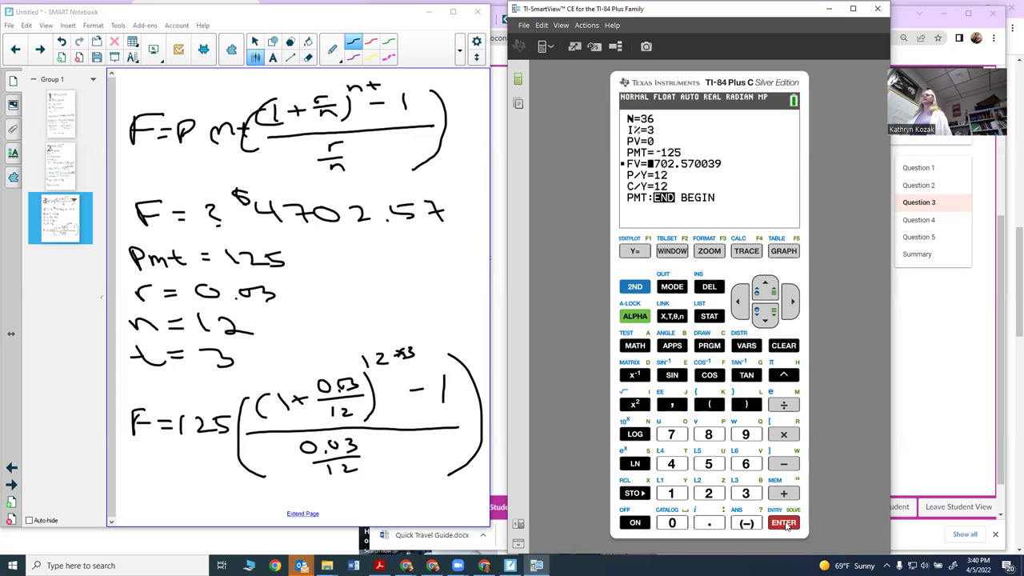
left_click(764, 288)
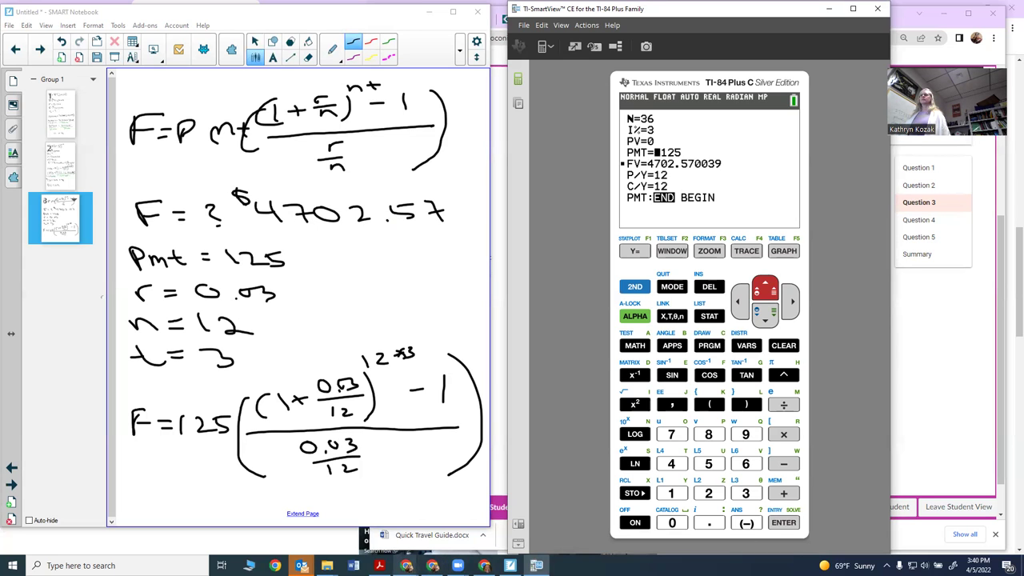
Step: Switch to the browser, open the Financial Calculators page and clear the TVM fields
left_click(406, 564)
left_click(397, 543)
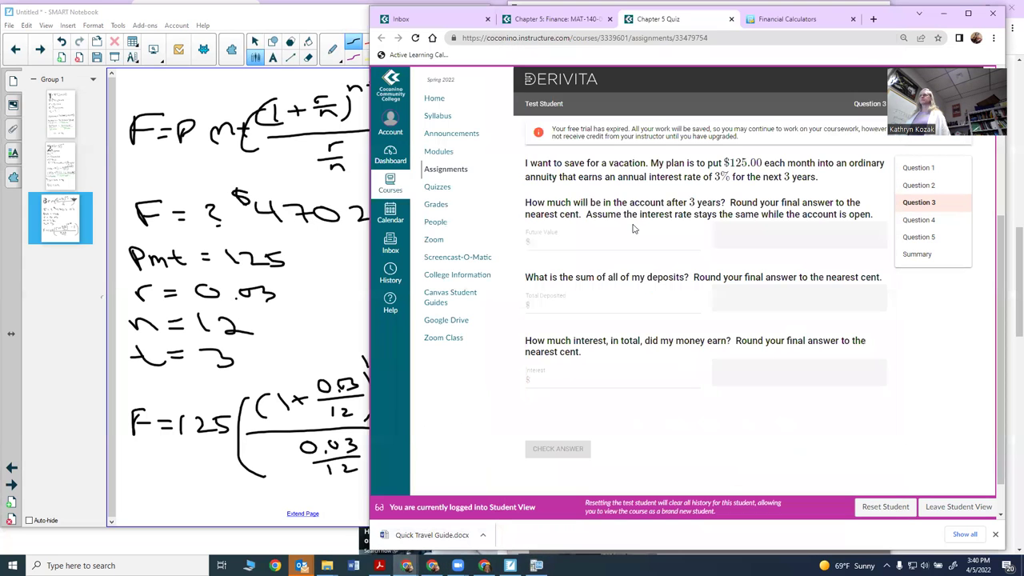
left_click(743, 24)
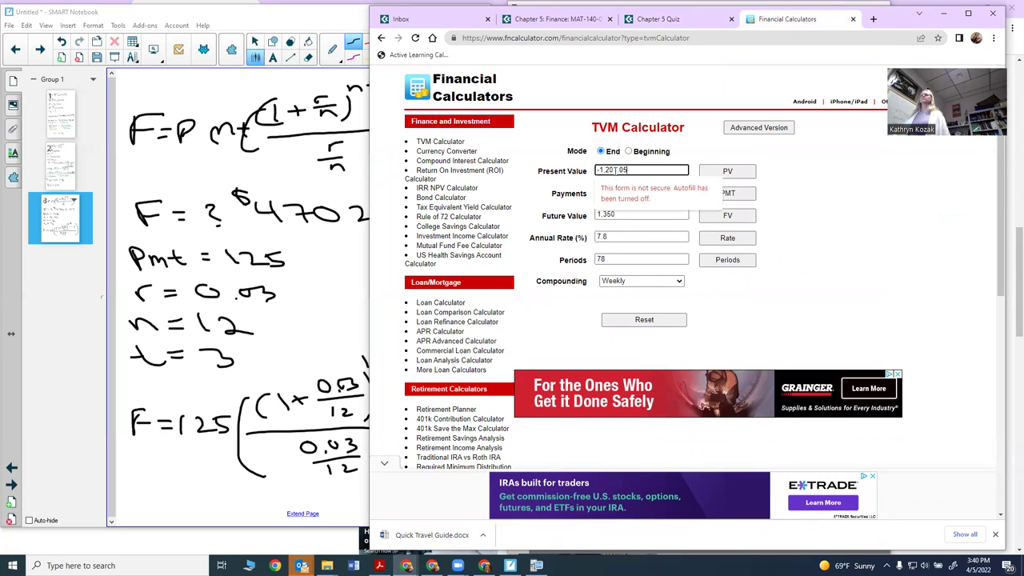
left_click(643, 319)
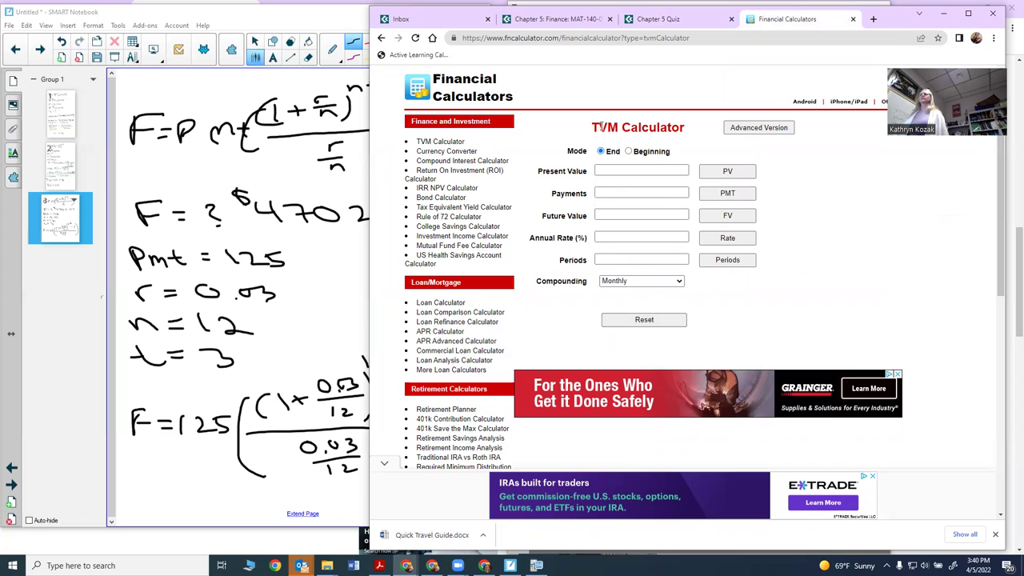
Step: Enter PV 0, PMT -125, rate 3, 36 periods and Monthly compounding
left_click(615, 169)
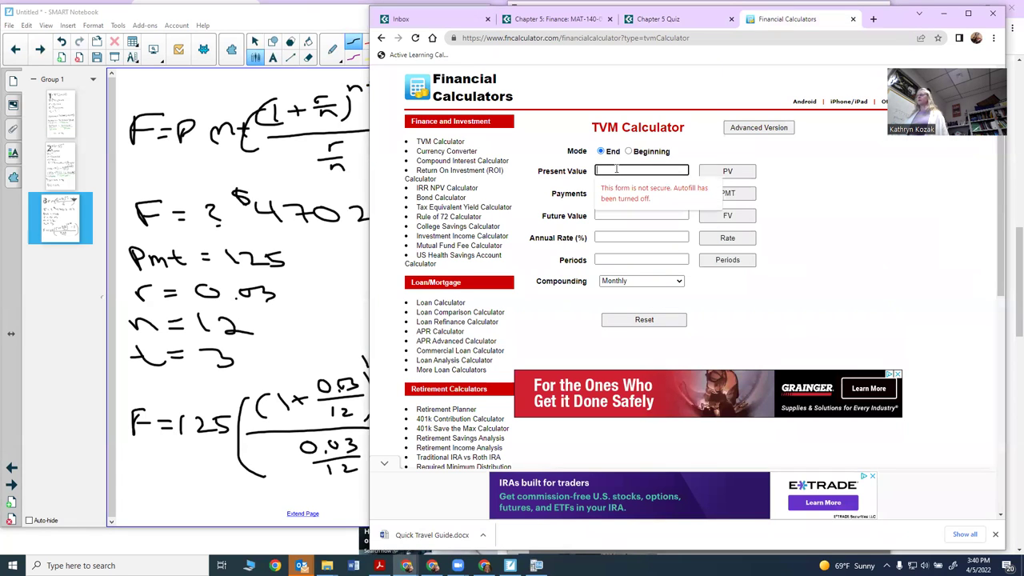
type("0")
left_click(607, 188)
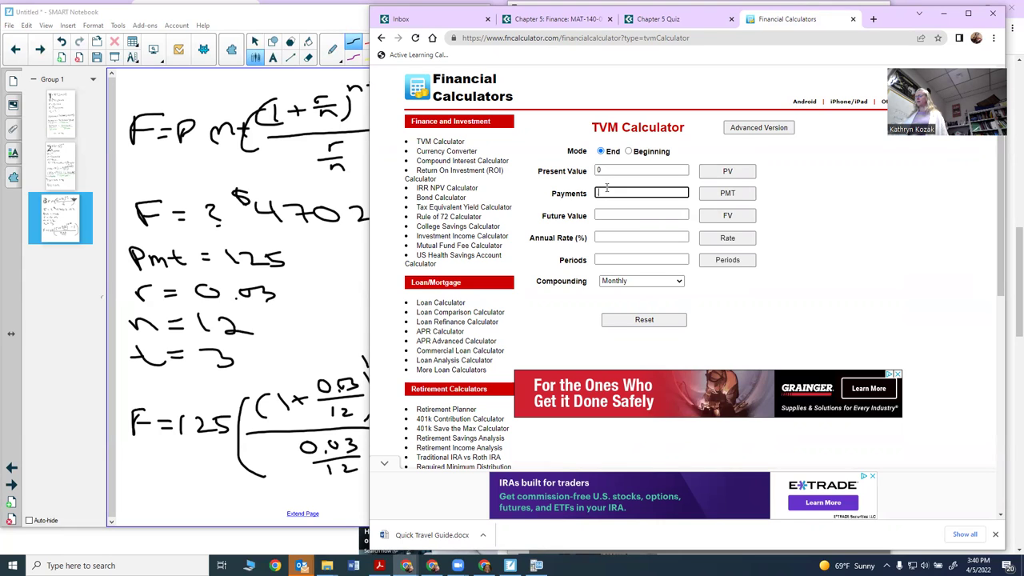
type("-125")
left_click(621, 215)
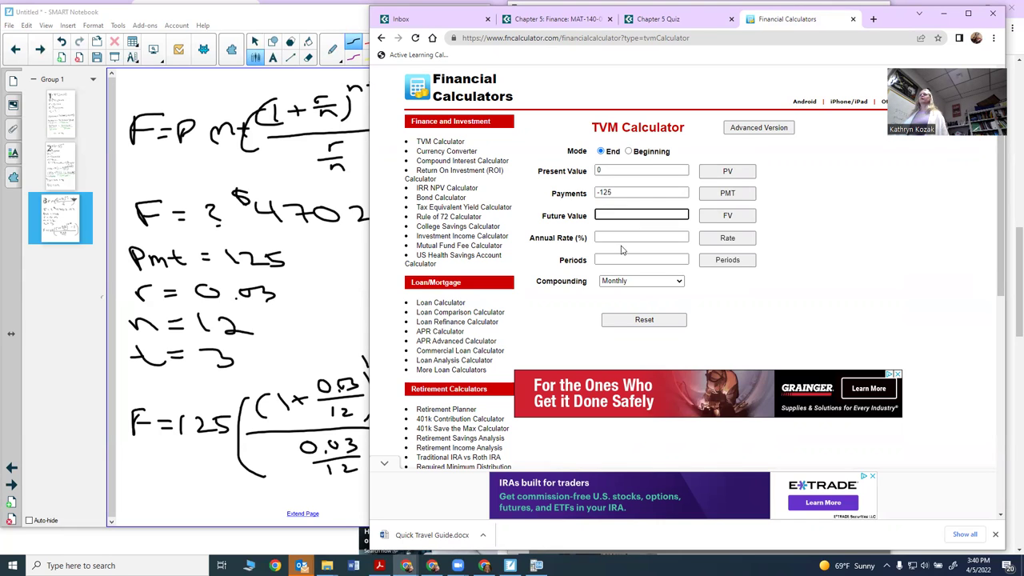
left_click(613, 236)
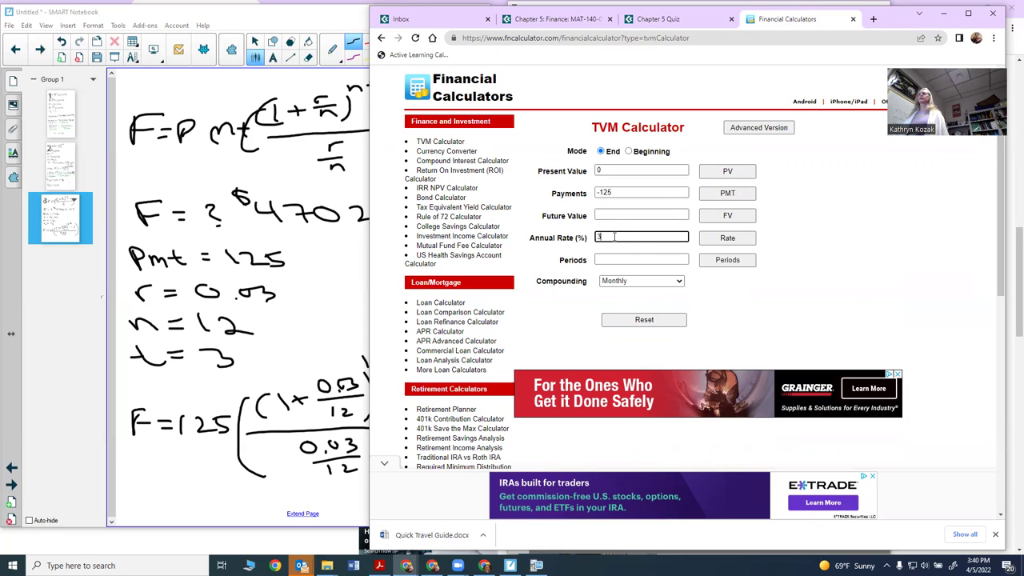
left_click(615, 256)
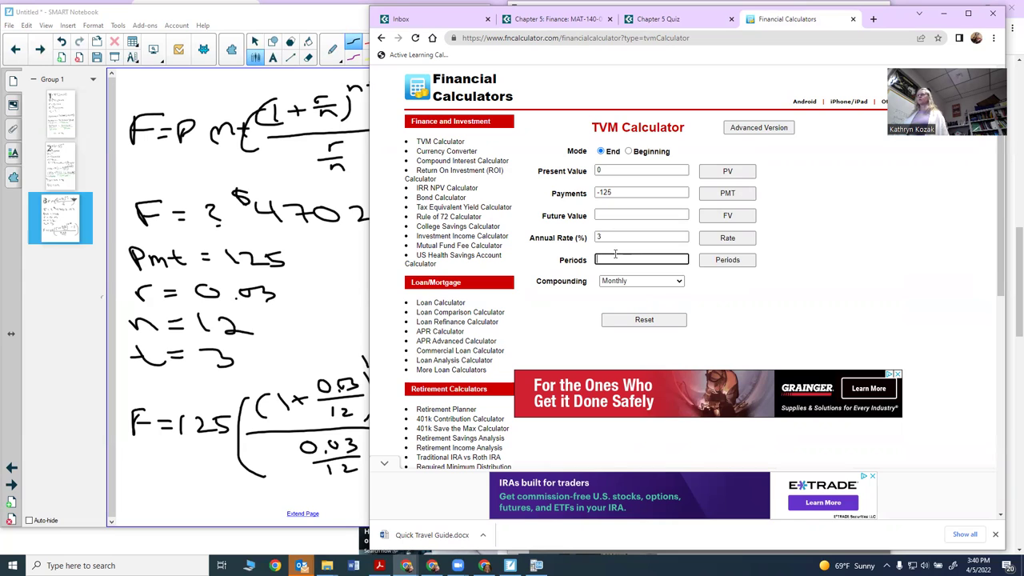
type("3")
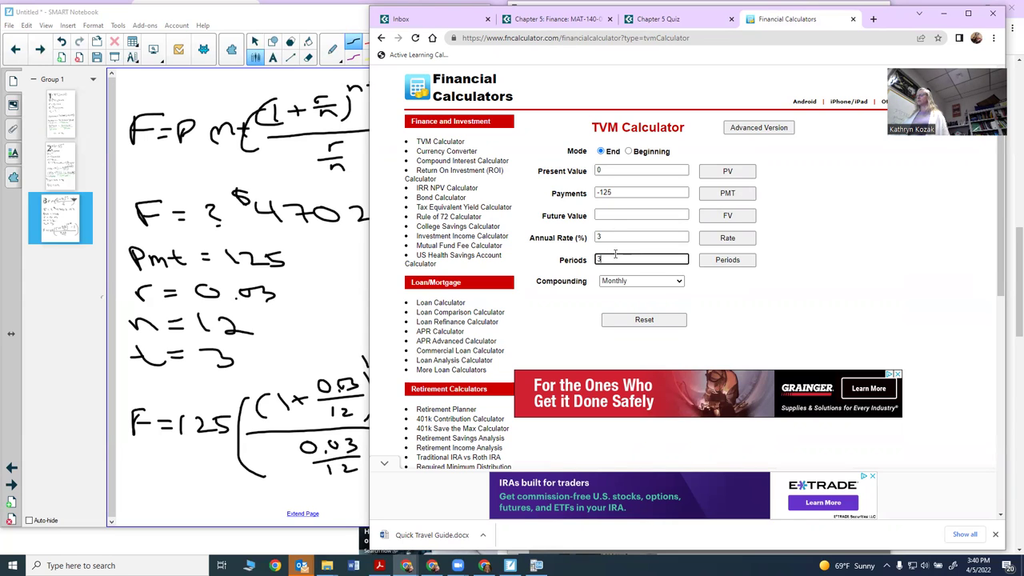
type("6")
left_click(622, 281)
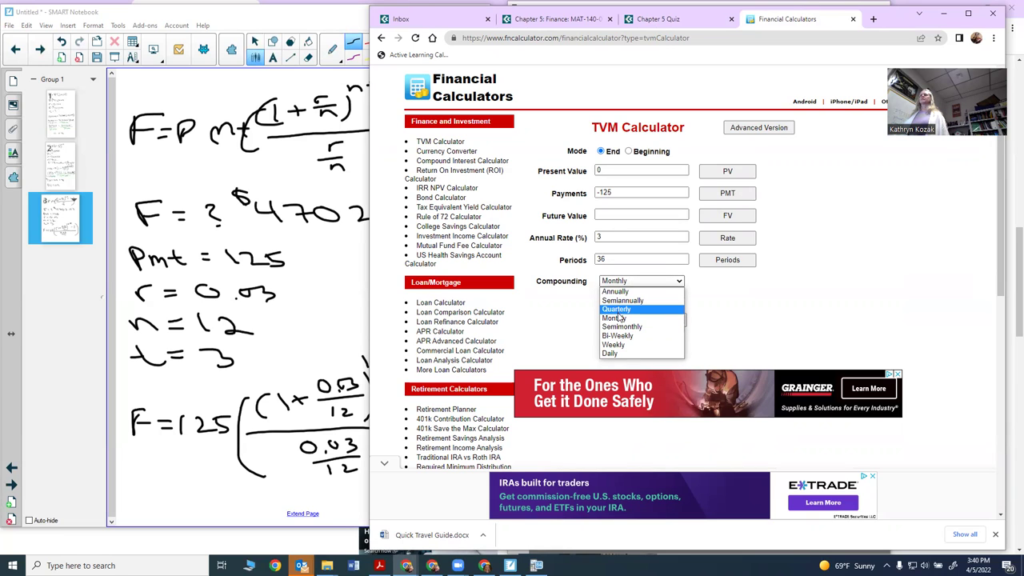
left_click(619, 318)
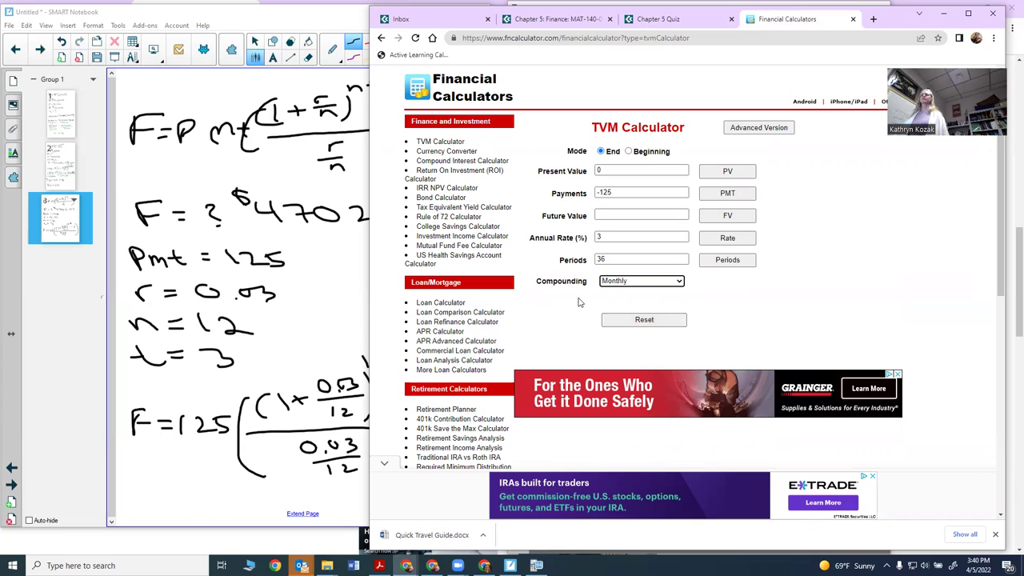
Step: Compute the future value as 4,702.57 and return to the Chapter 5 Quiz tab
left_click(616, 214)
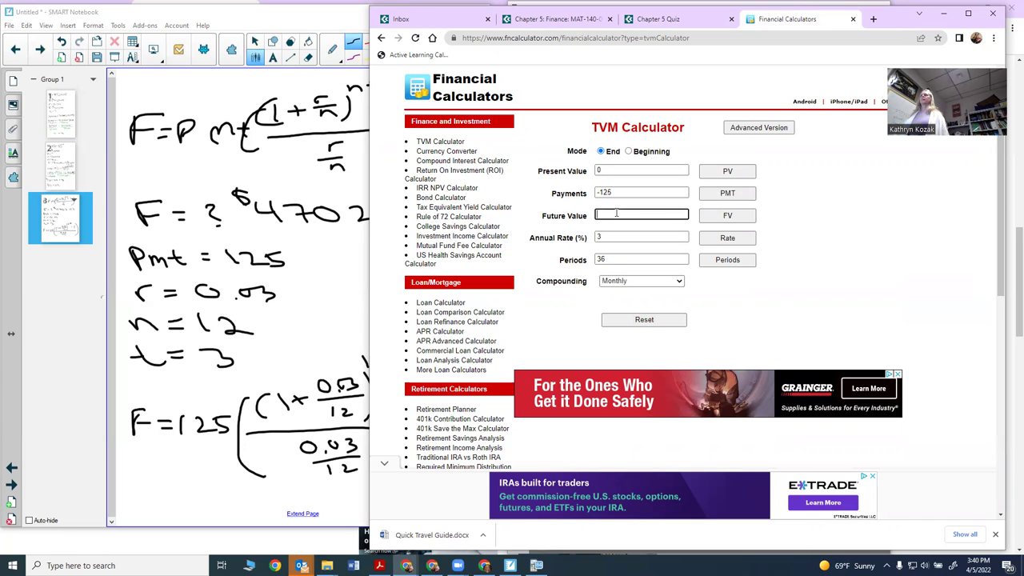
left_click(704, 214)
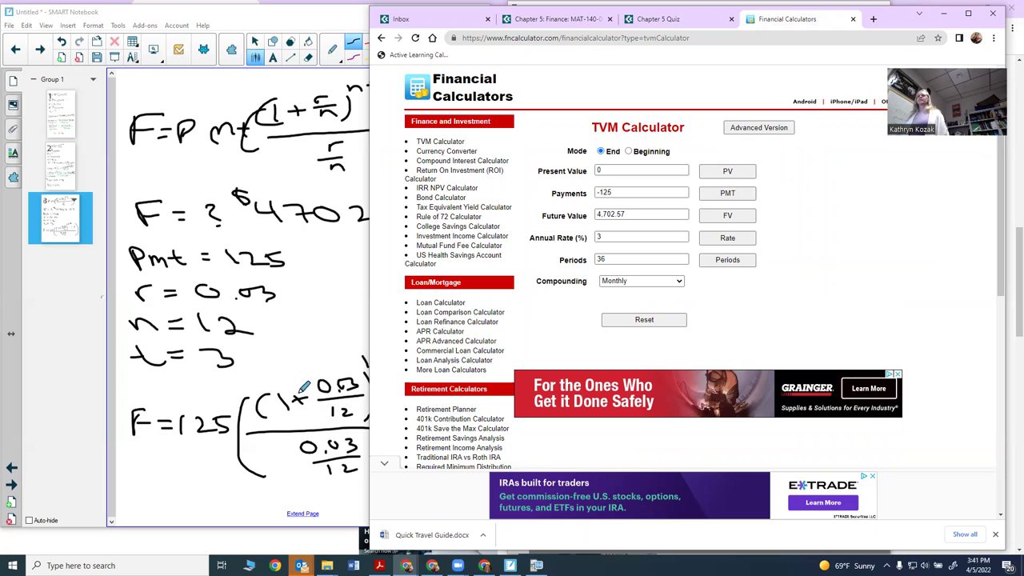
left_click(663, 19)
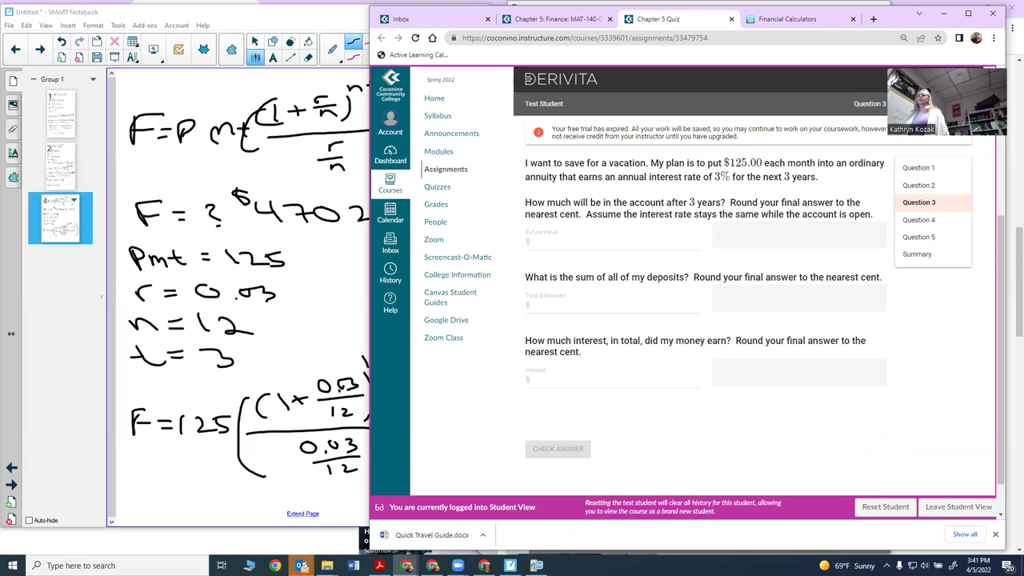
Step: Bring TI-SmartView CE forward and quit the TVM solver to the home screen
left_click(535, 566)
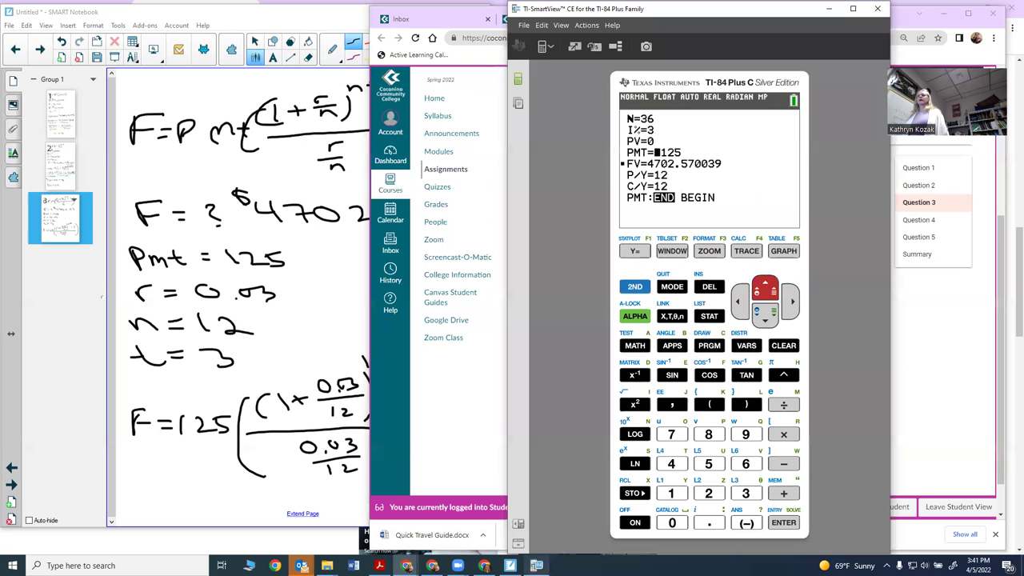
left_click(634, 287)
left_click(672, 286)
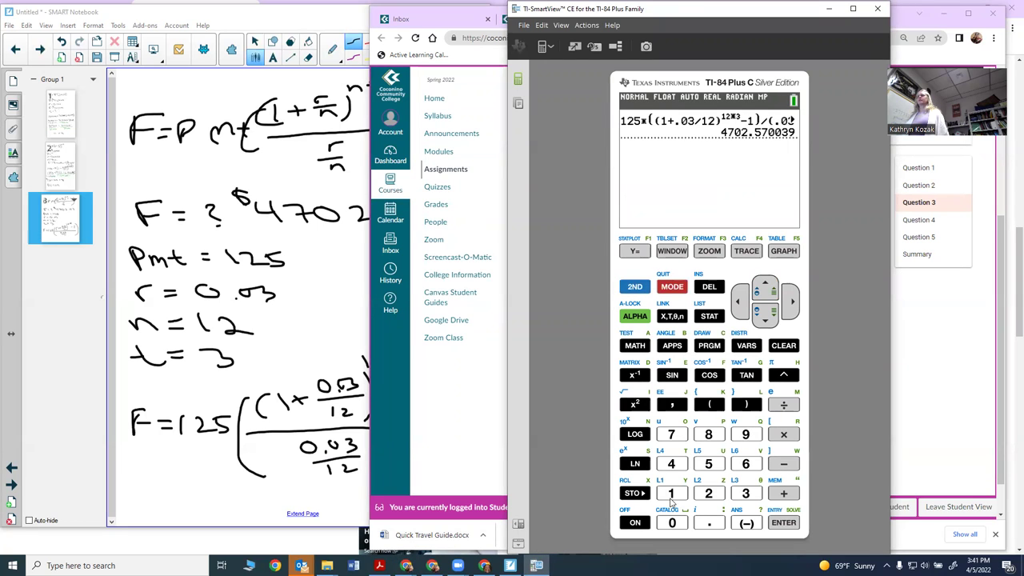
Step: Evaluate 125×3×12 on the calculator to get the 4500 deposit total
left_click(671, 493)
left_click(707, 492)
left_click(707, 463)
left_click(783, 434)
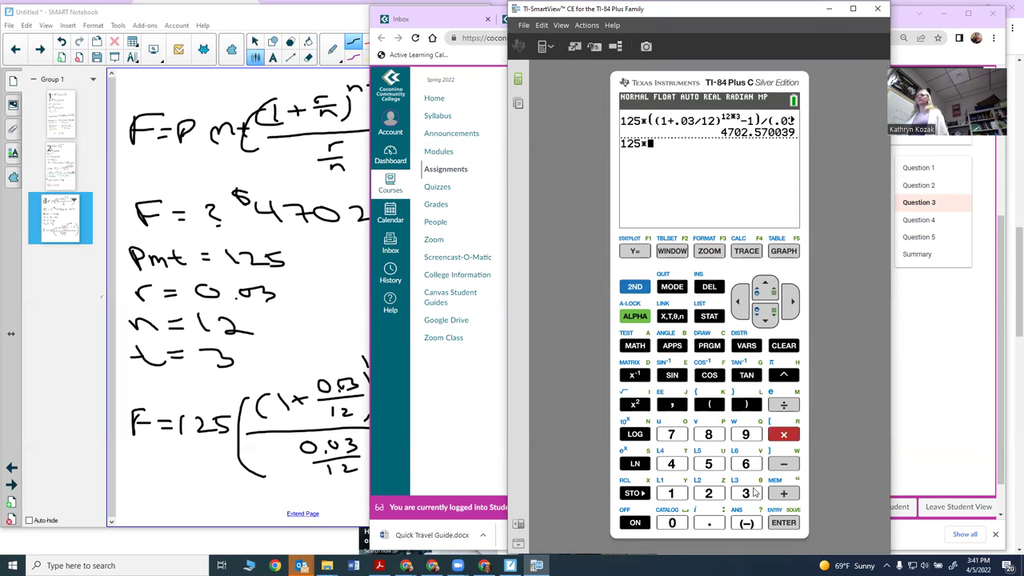
left_click(747, 495)
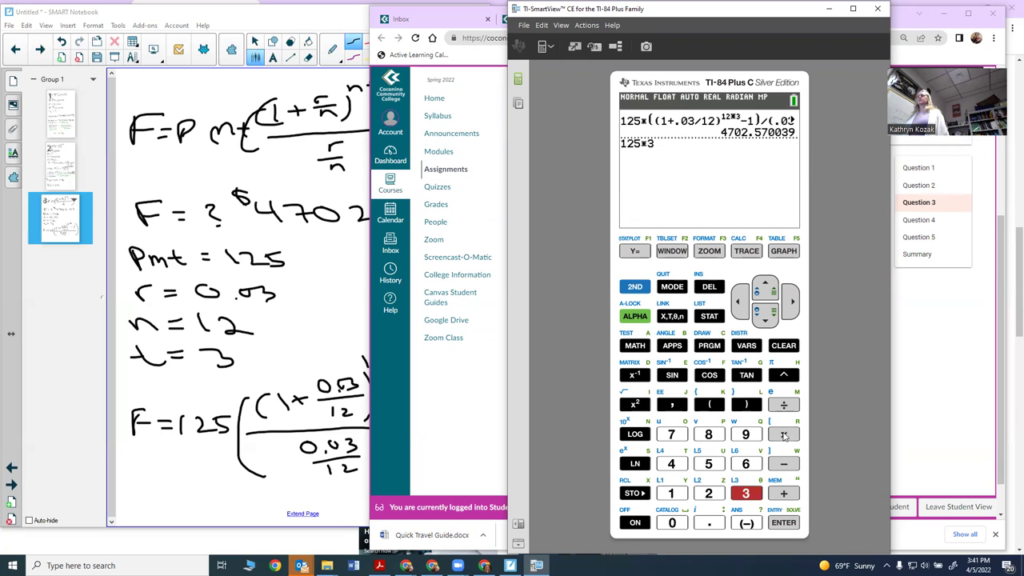
left_click(783, 434)
left_click(671, 493)
left_click(707, 493)
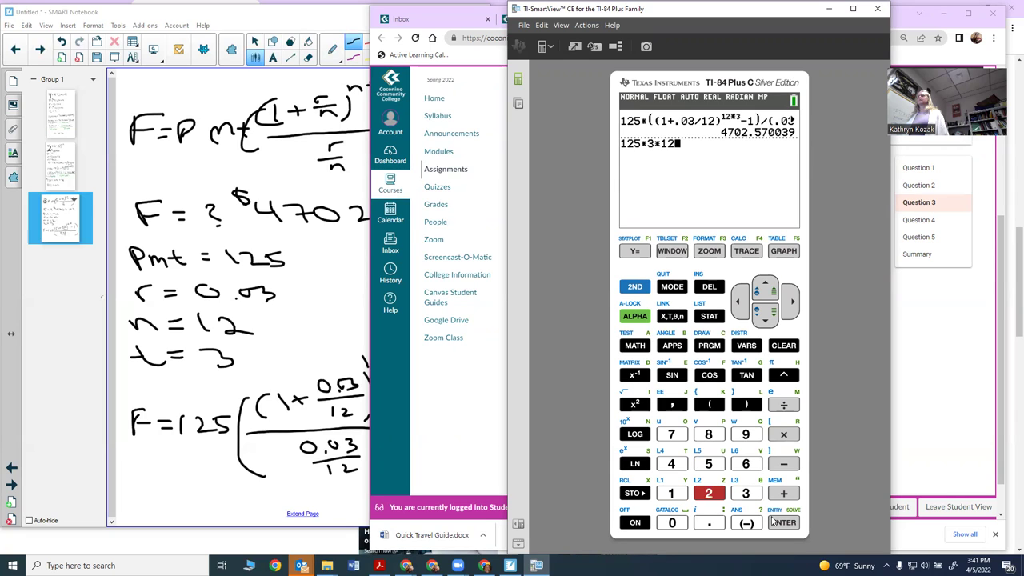
left_click(772, 521)
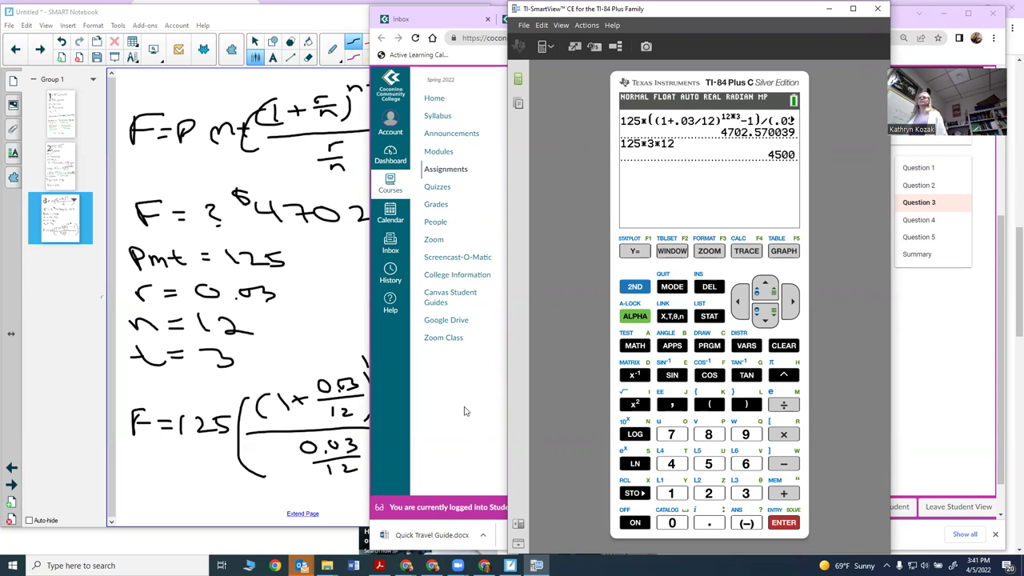
left_click(932, 401)
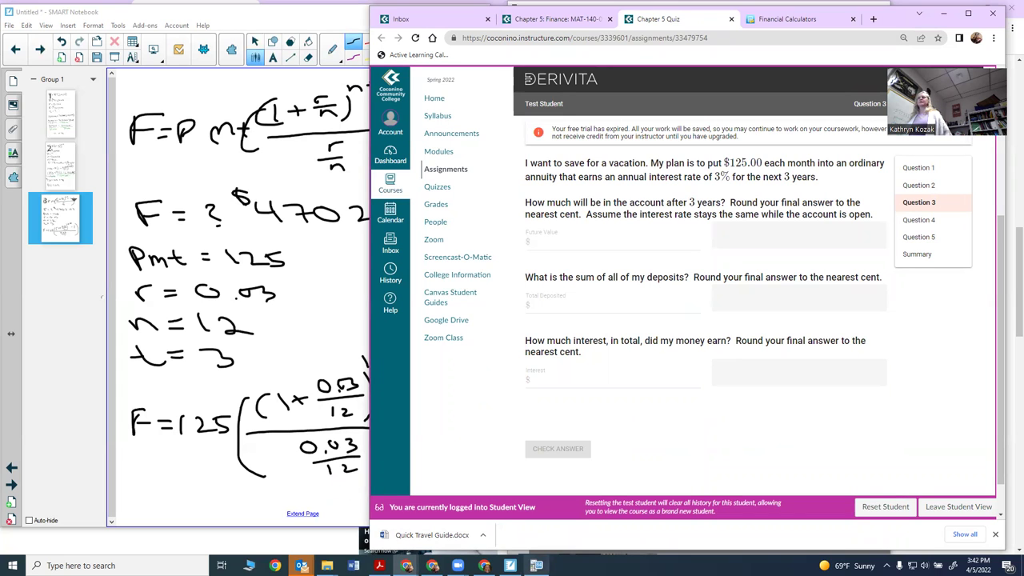
left_click(535, 565)
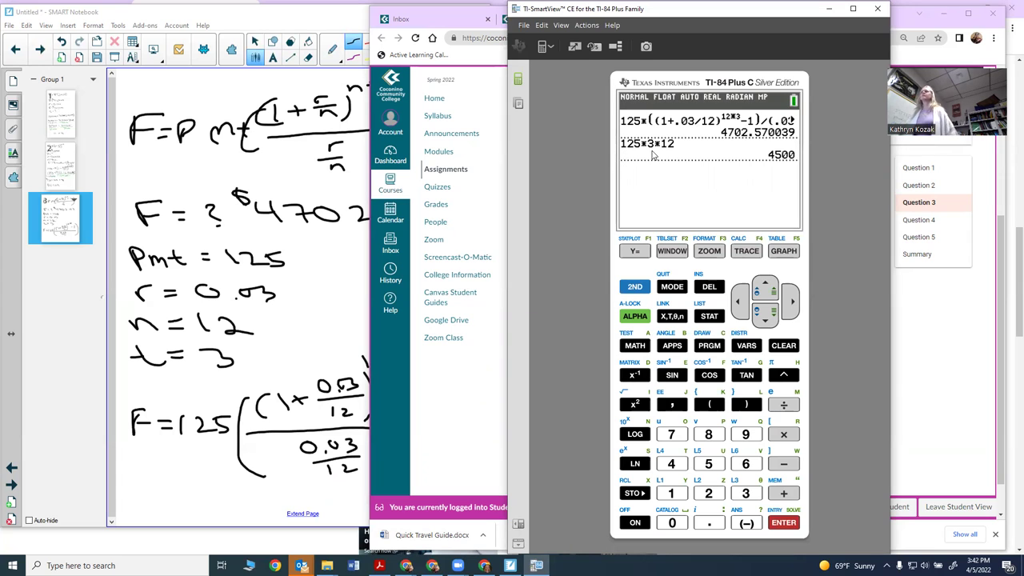
Step: Extend the Notebook page and handwrite 125 × 3 × 12 = 4500 below the formula
left_click(272, 504)
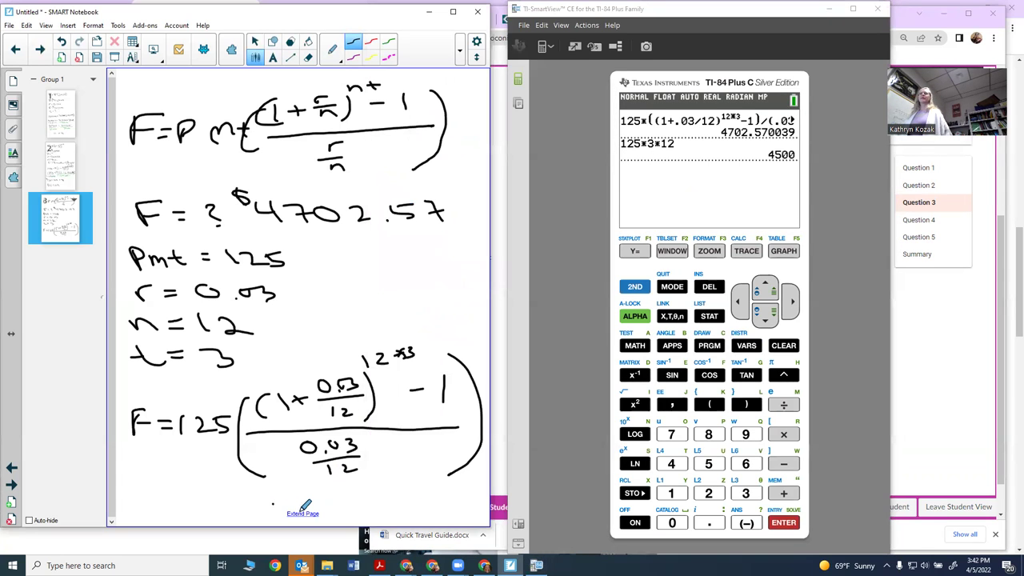
left_click(303, 513)
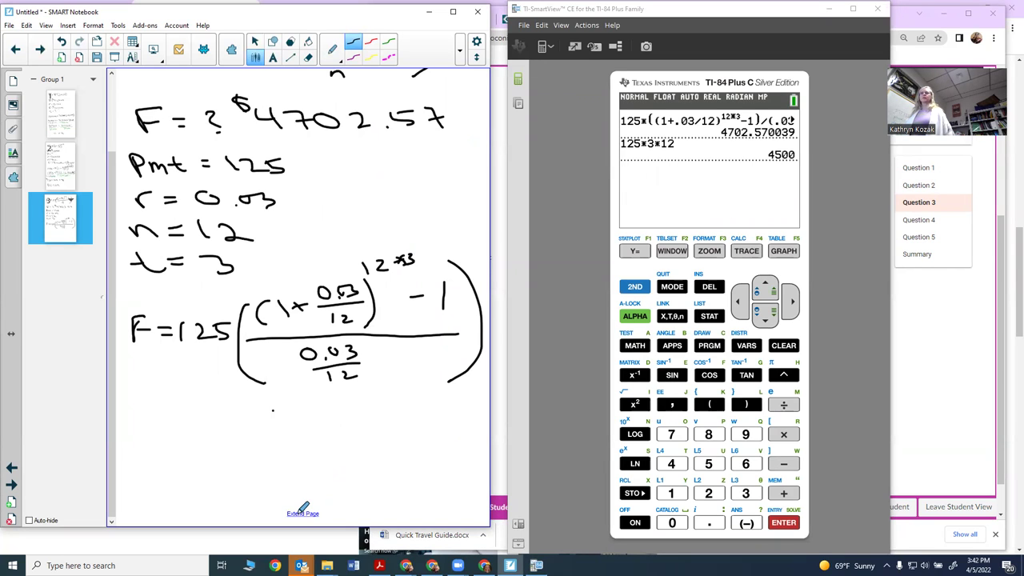
mouse_move(152, 410)
left_mouse_down()
mouse_move(157, 432)
mouse_move(200, 418)
mouse_move(192, 429)
mouse_move(249, 425)
left_mouse_up()
left_click(231, 413)
mouse_move(249, 408)
left_mouse_down()
mouse_move(233, 426)
mouse_move(255, 417)
left_mouse_up()
mouse_move(277, 404)
left_mouse_down()
mouse_move(289, 411)
mouse_move(276, 428)
left_mouse_up()
mouse_move(304, 402)
left_mouse_down()
mouse_move(316, 414)
mouse_move(306, 422)
left_mouse_up()
mouse_move(304, 414)
left_mouse_down()
mouse_move(342, 426)
mouse_move(383, 411)
left_mouse_up()
left_click_drag(367, 421, 414, 420)
mouse_move(409, 407)
left_mouse_down()
mouse_move(409, 428)
mouse_move(470, 412)
mouse_move(482, 422)
left_mouse_up()
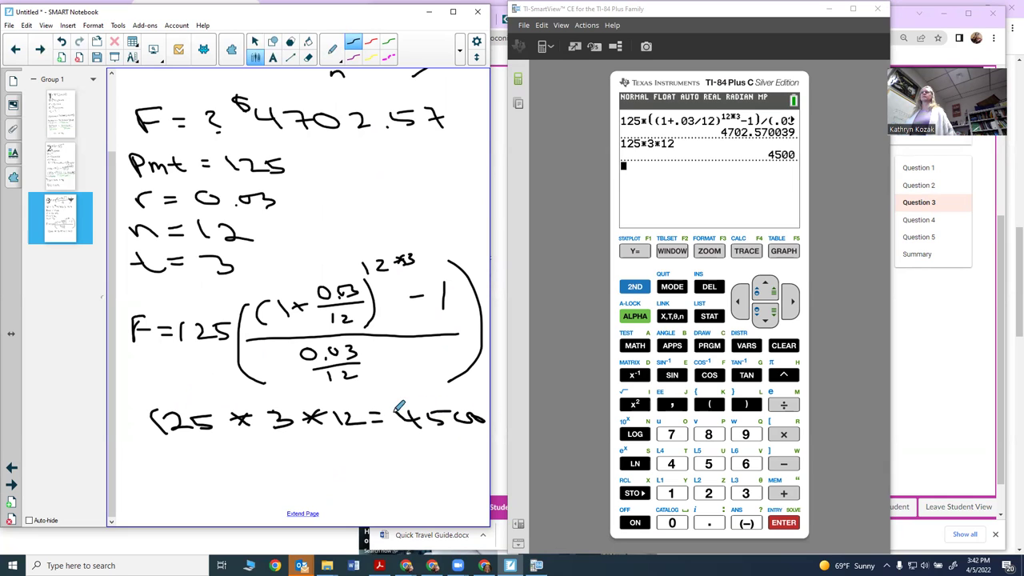
left_click_drag(382, 398, 392, 409)
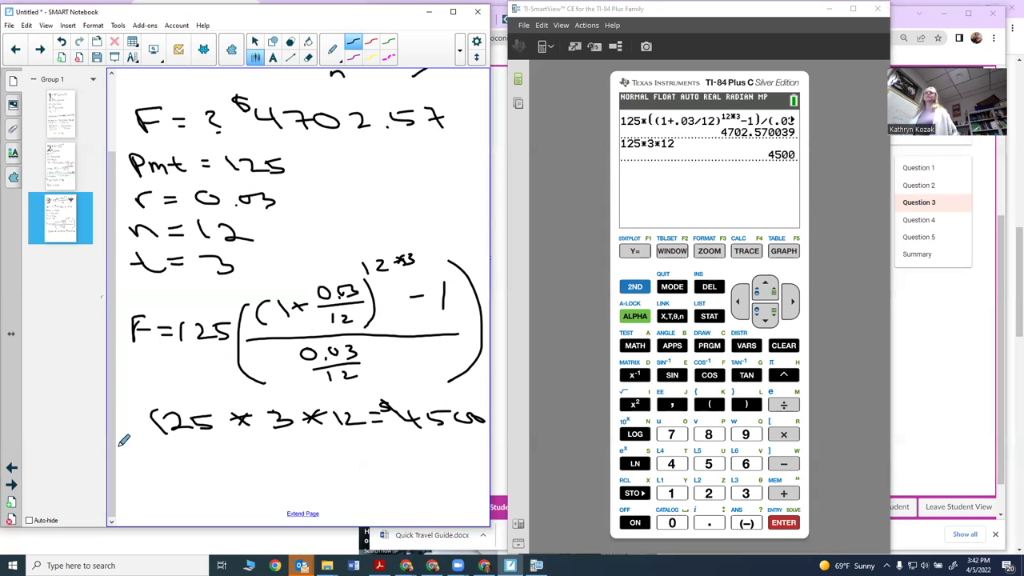
Step: Handwrite 4702.57 − 4500 beneath the deposits line
mouse_move(144, 463)
left_mouse_down()
mouse_move(140, 472)
mouse_move(157, 471)
mouse_move(160, 485)
mouse_move(210, 472)
mouse_move(234, 483)
mouse_move(331, 476)
left_mouse_up()
left_click(240, 484)
mouse_move(328, 467)
left_mouse_down()
mouse_move(330, 483)
mouse_move(387, 472)
left_mouse_up()
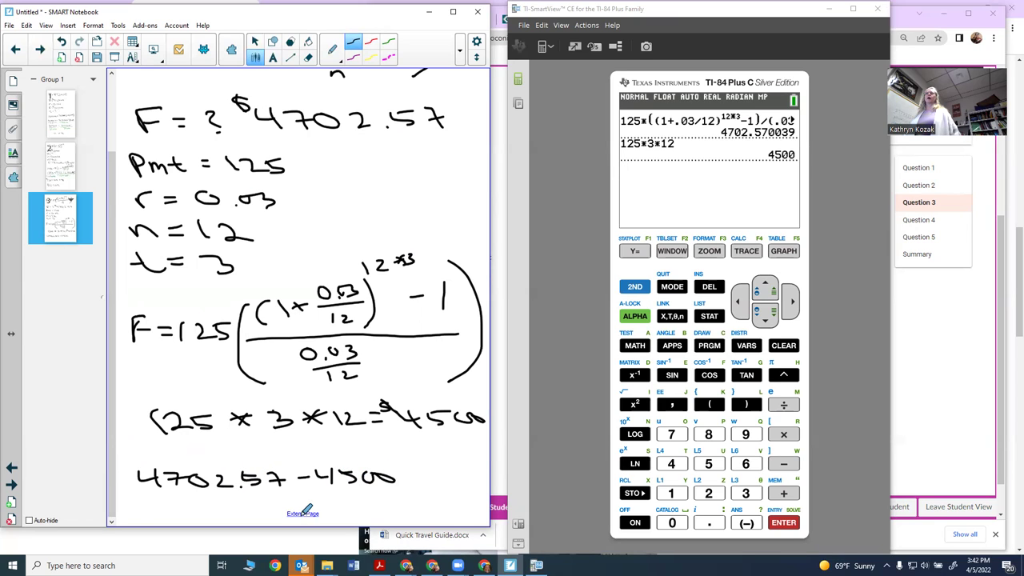
scroll(297, 507, "down", 3)
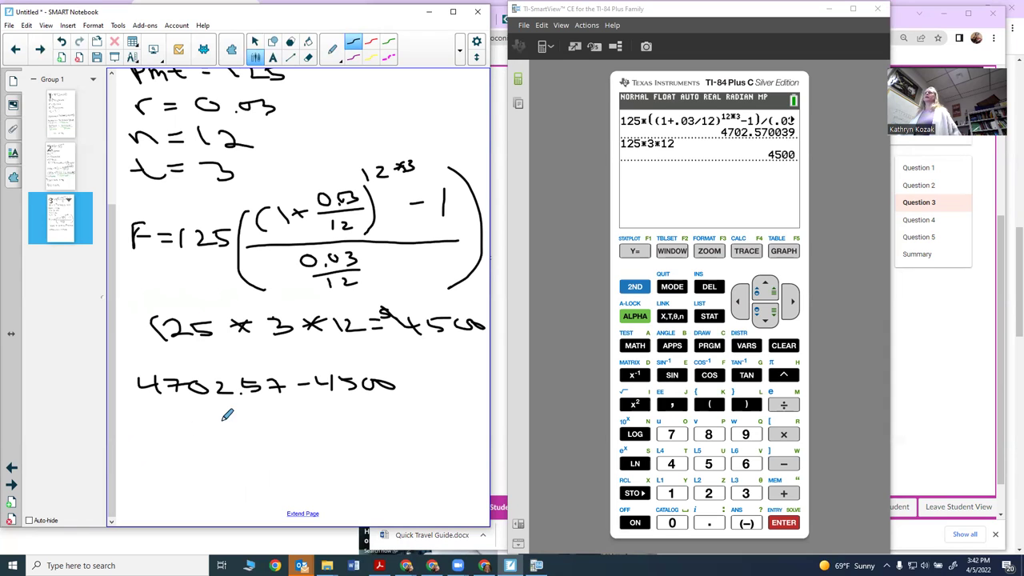
Step: Evaluate 4702.57 − 4500 on the TI-84 keypad, giving 202.57 interest earned
left_click(671, 464)
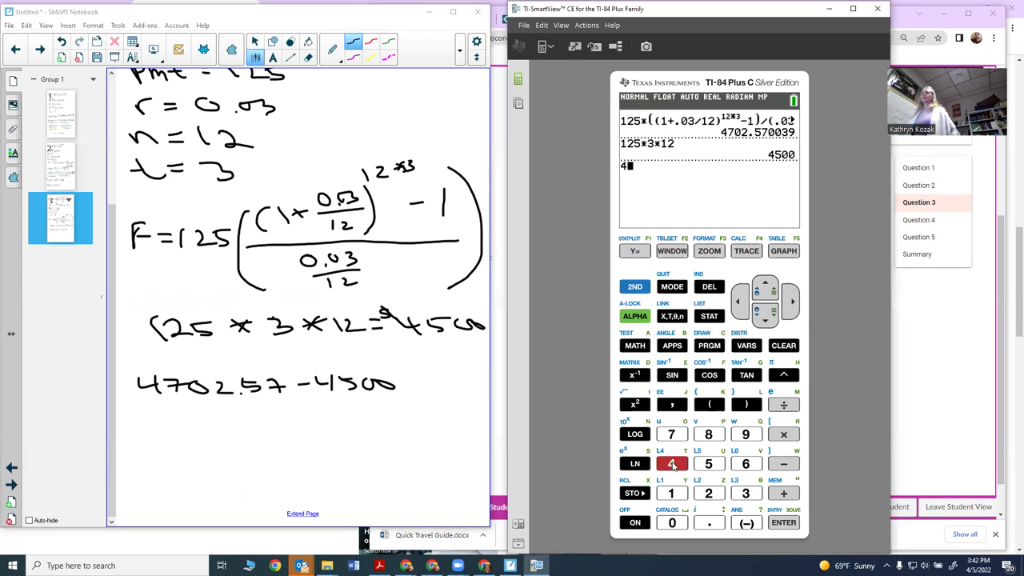
left_click(671, 434)
left_click(672, 525)
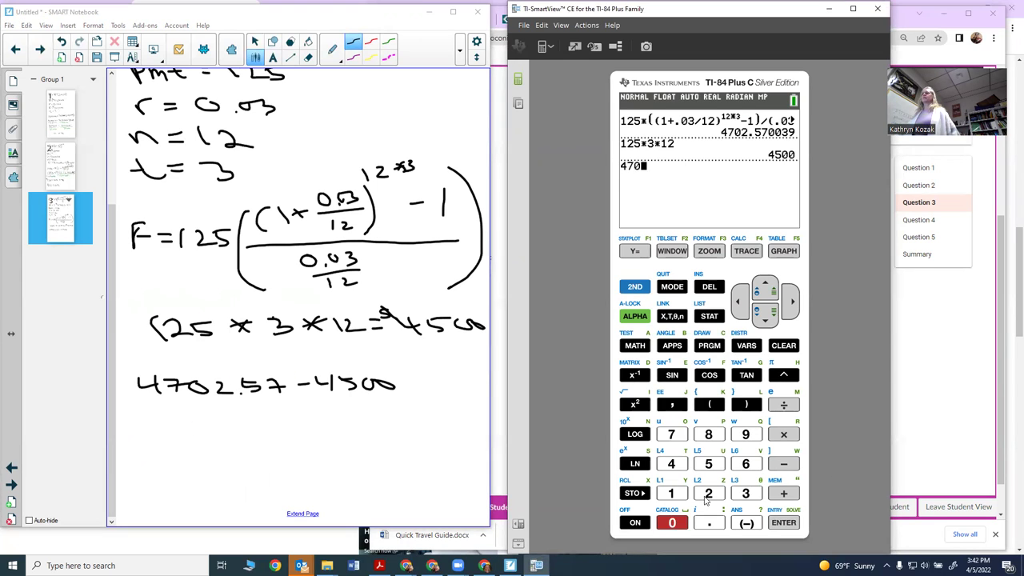
left_click(708, 495)
left_click(708, 526)
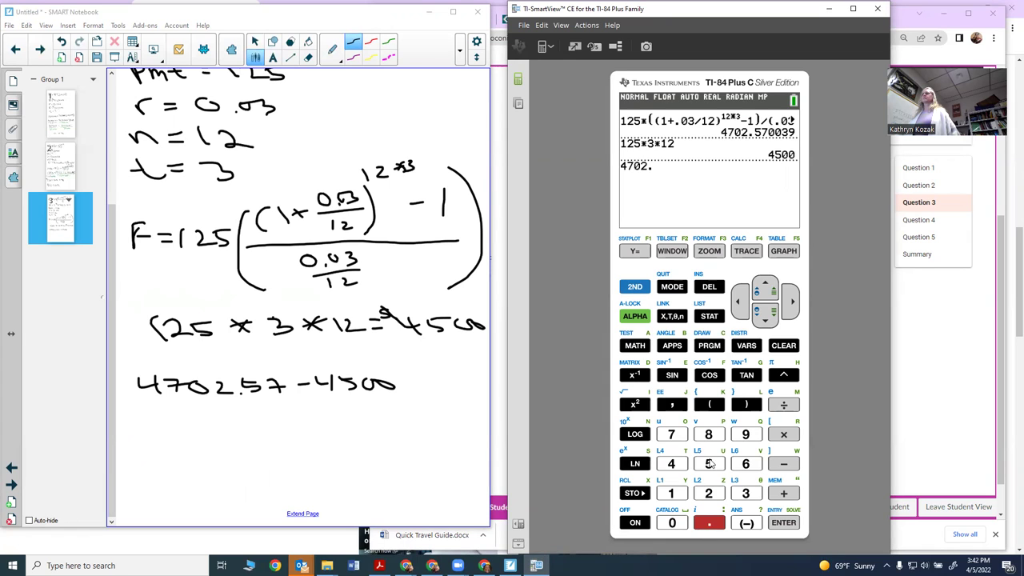
left_click(709, 464)
left_click(671, 434)
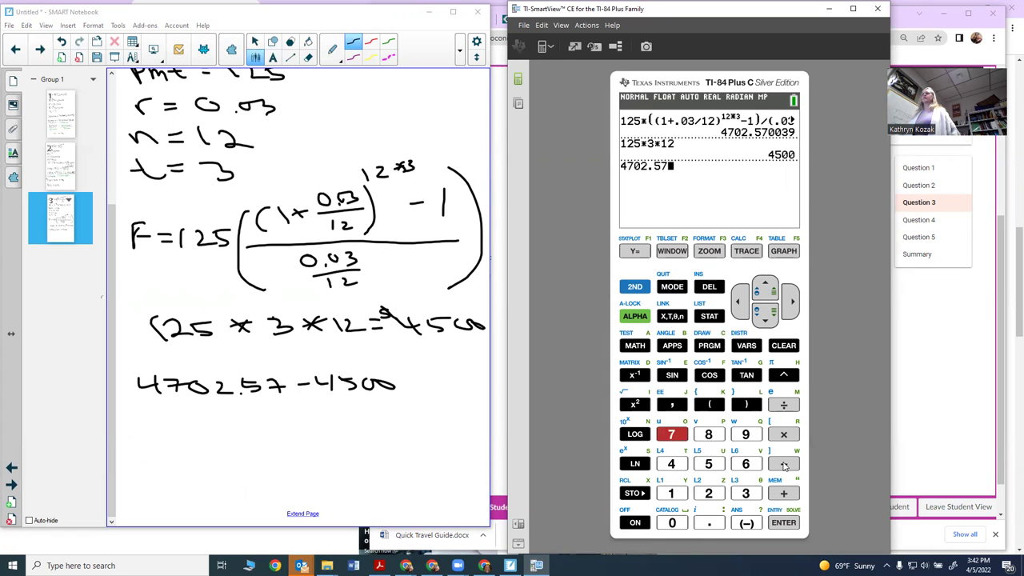
left_click(784, 465)
left_click(672, 464)
left_click(709, 464)
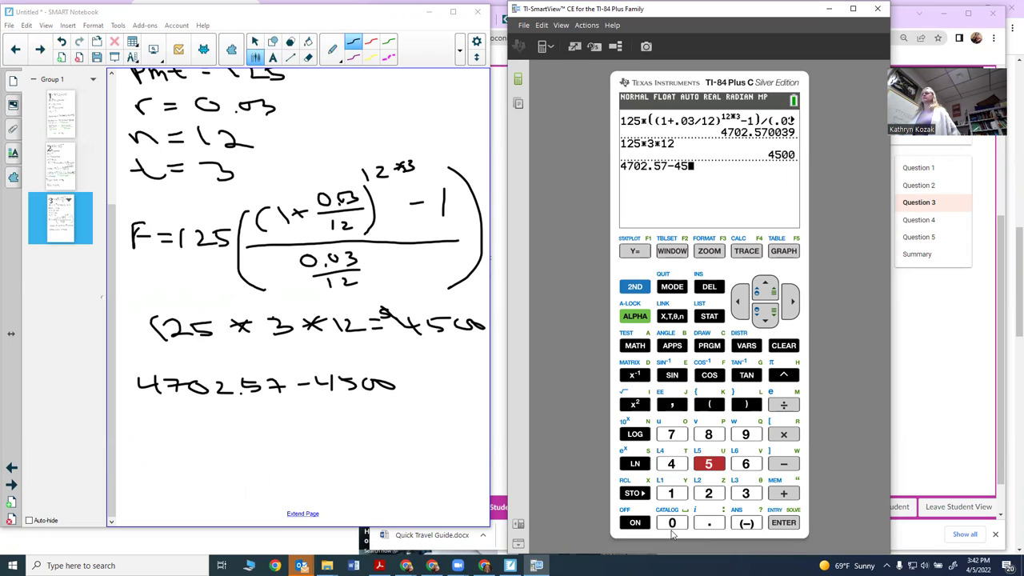
left_click(673, 524)
left_click(673, 525)
left_click(776, 523)
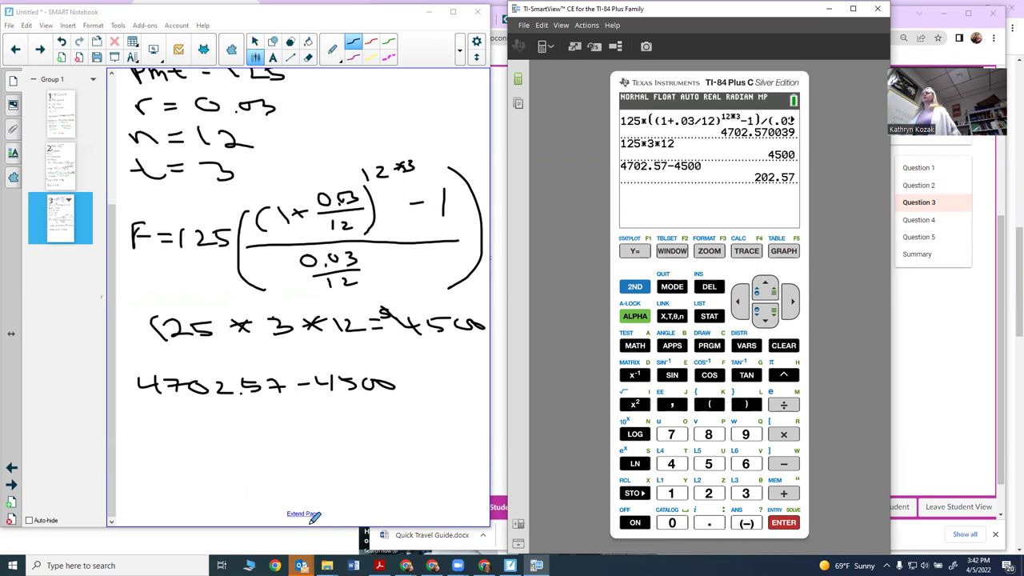